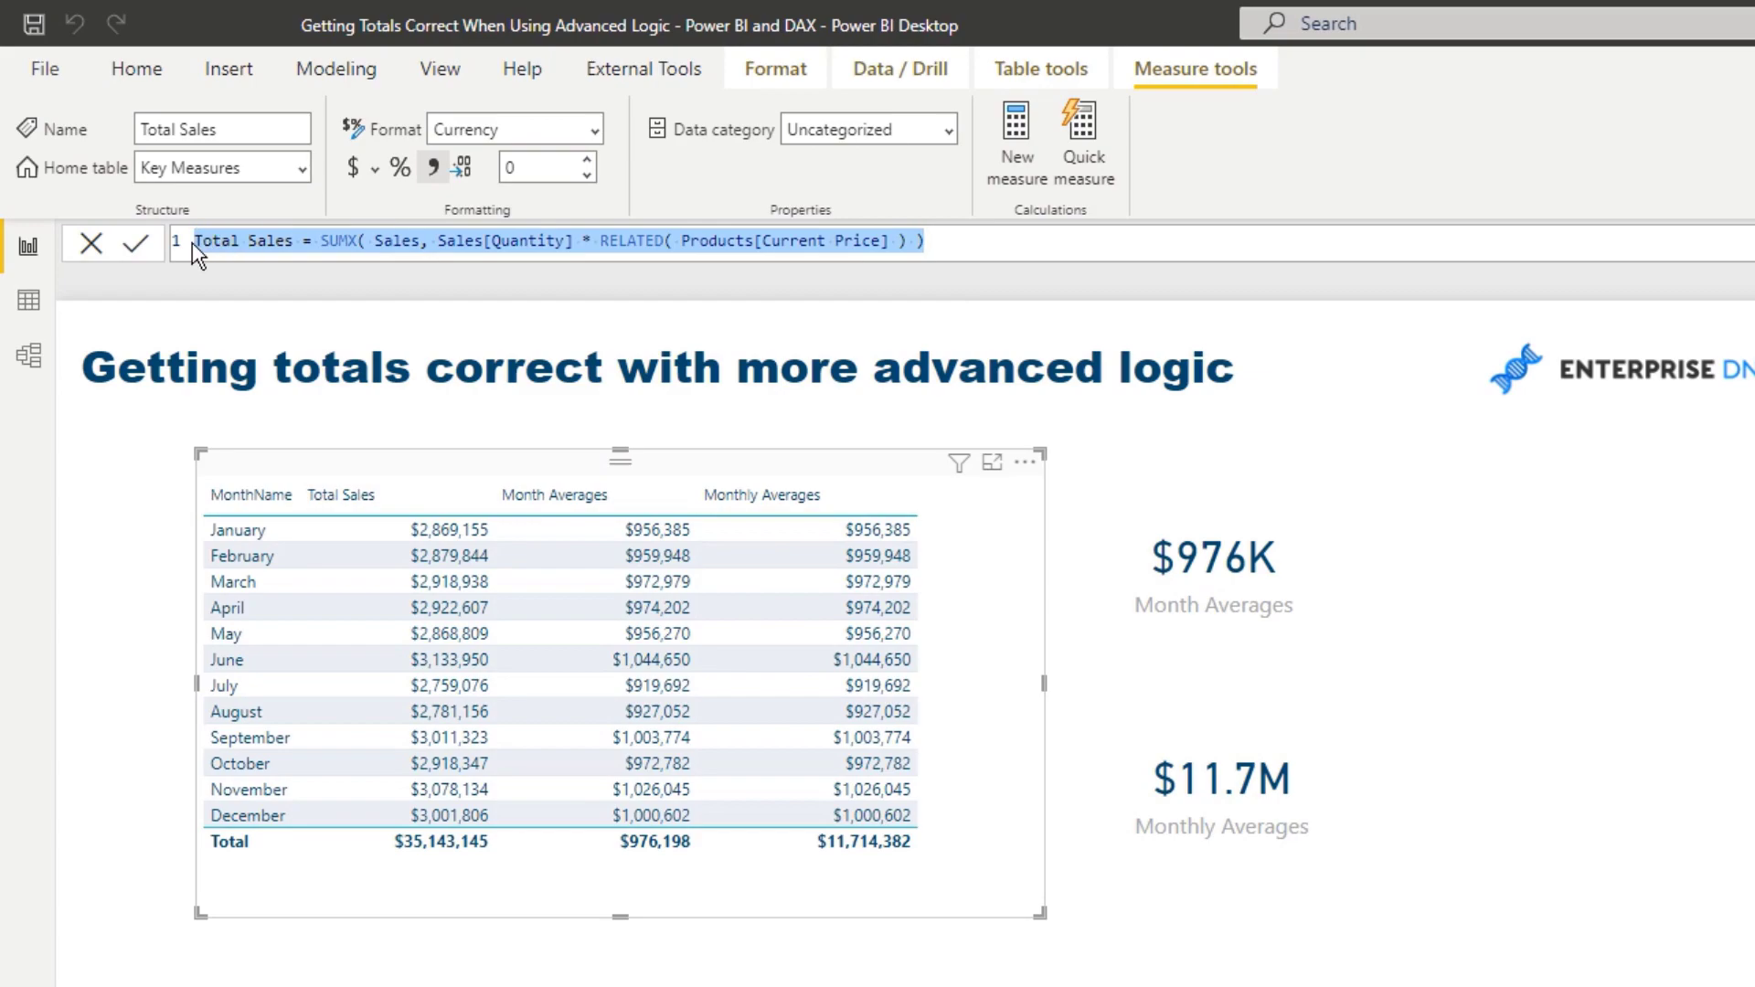
Clear the selection in the Total Sales formula and put the edit point before Sales[Quantity].
{"action": "key", "text": "End"}
{"action": "left_click", "coordinate": [443, 240]}
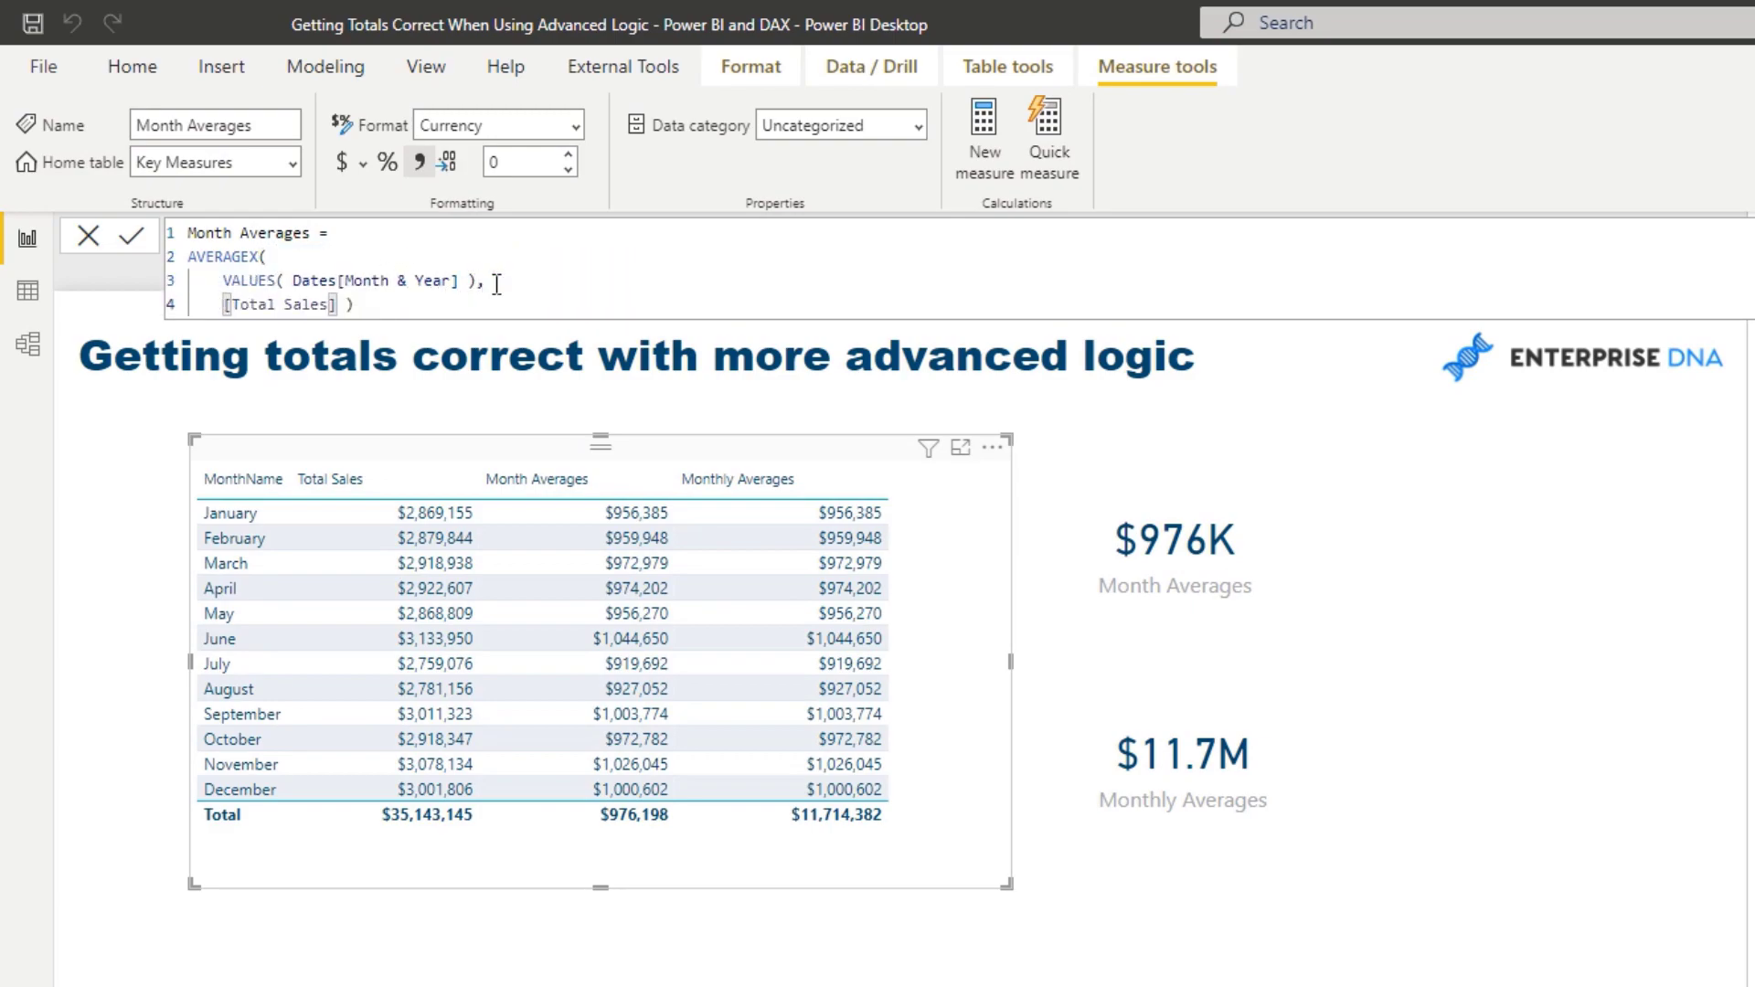
{"action": "key", "text": "Tab"}
{"action": "key", "text": "Return"}
{"action": "left_click_drag", "start_coordinate": [249, 257], "coordinate": [467, 291]}
{"action": "left_click_drag", "start_coordinate": [379, 304], "coordinate": [258, 304]}
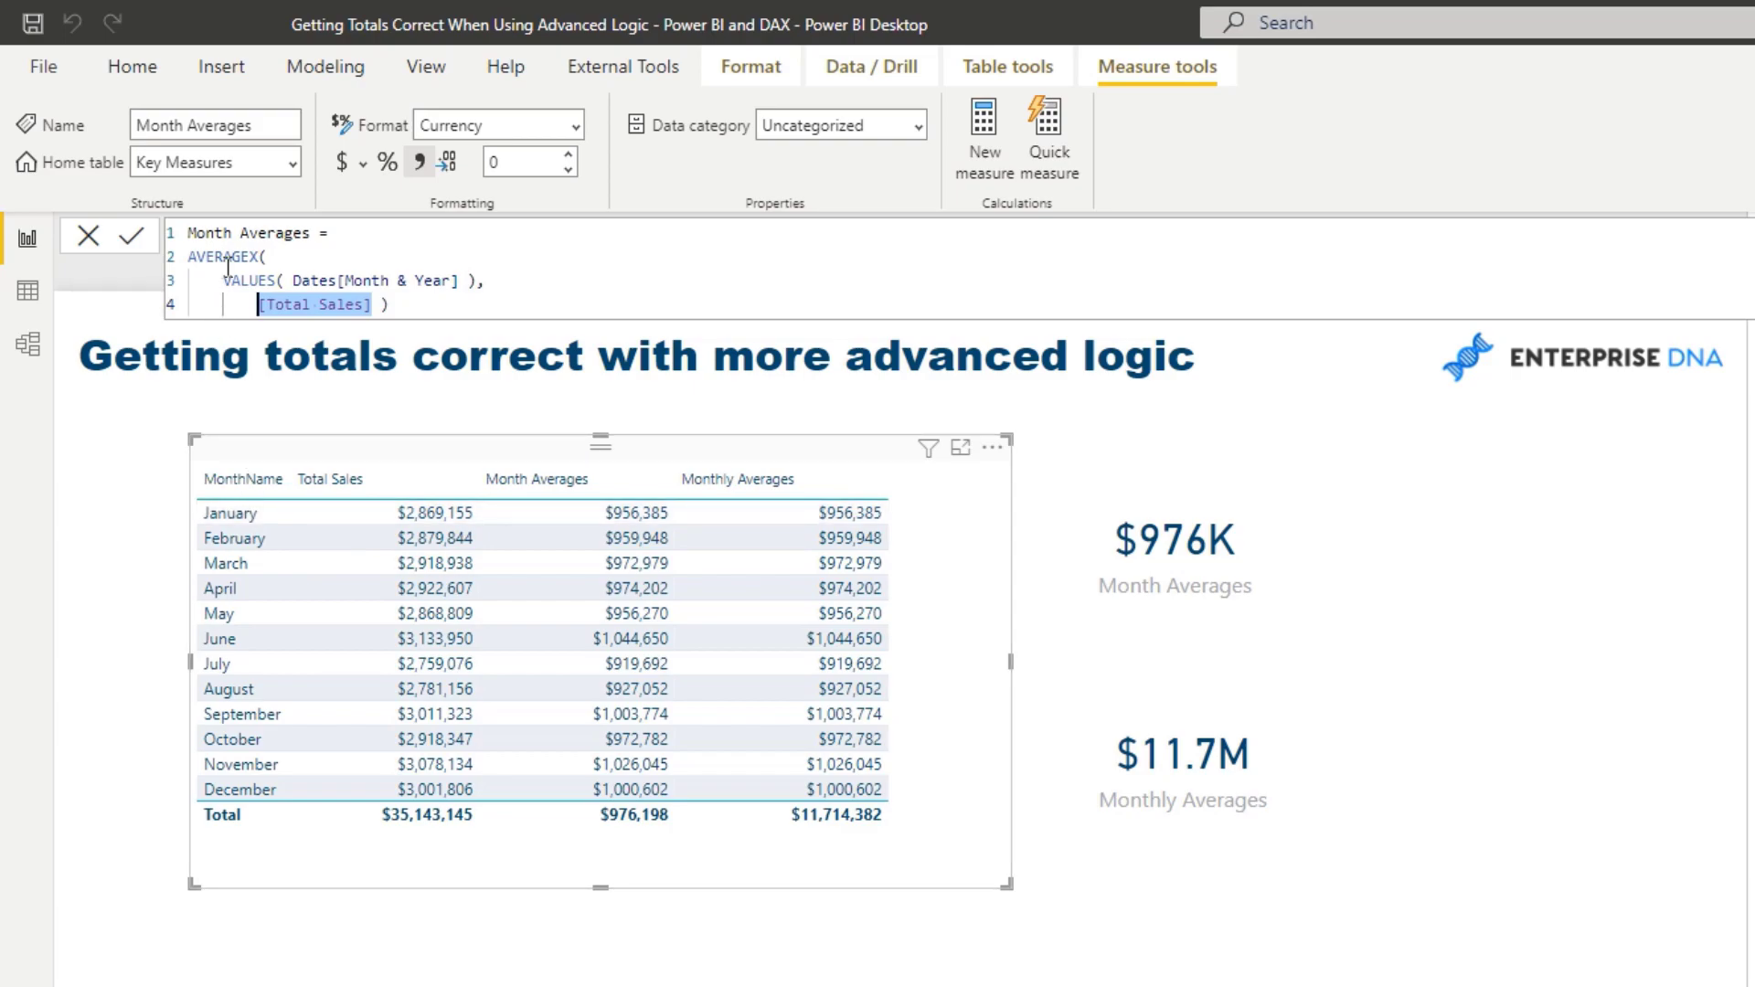
{"action": "left_click_drag", "start_coordinate": [466, 281], "coordinate": [224, 282]}
{"action": "left_click_drag", "start_coordinate": [256, 307], "coordinate": [375, 307]}
{"action": "left_click_drag", "start_coordinate": [259, 257], "coordinate": [192, 257]}
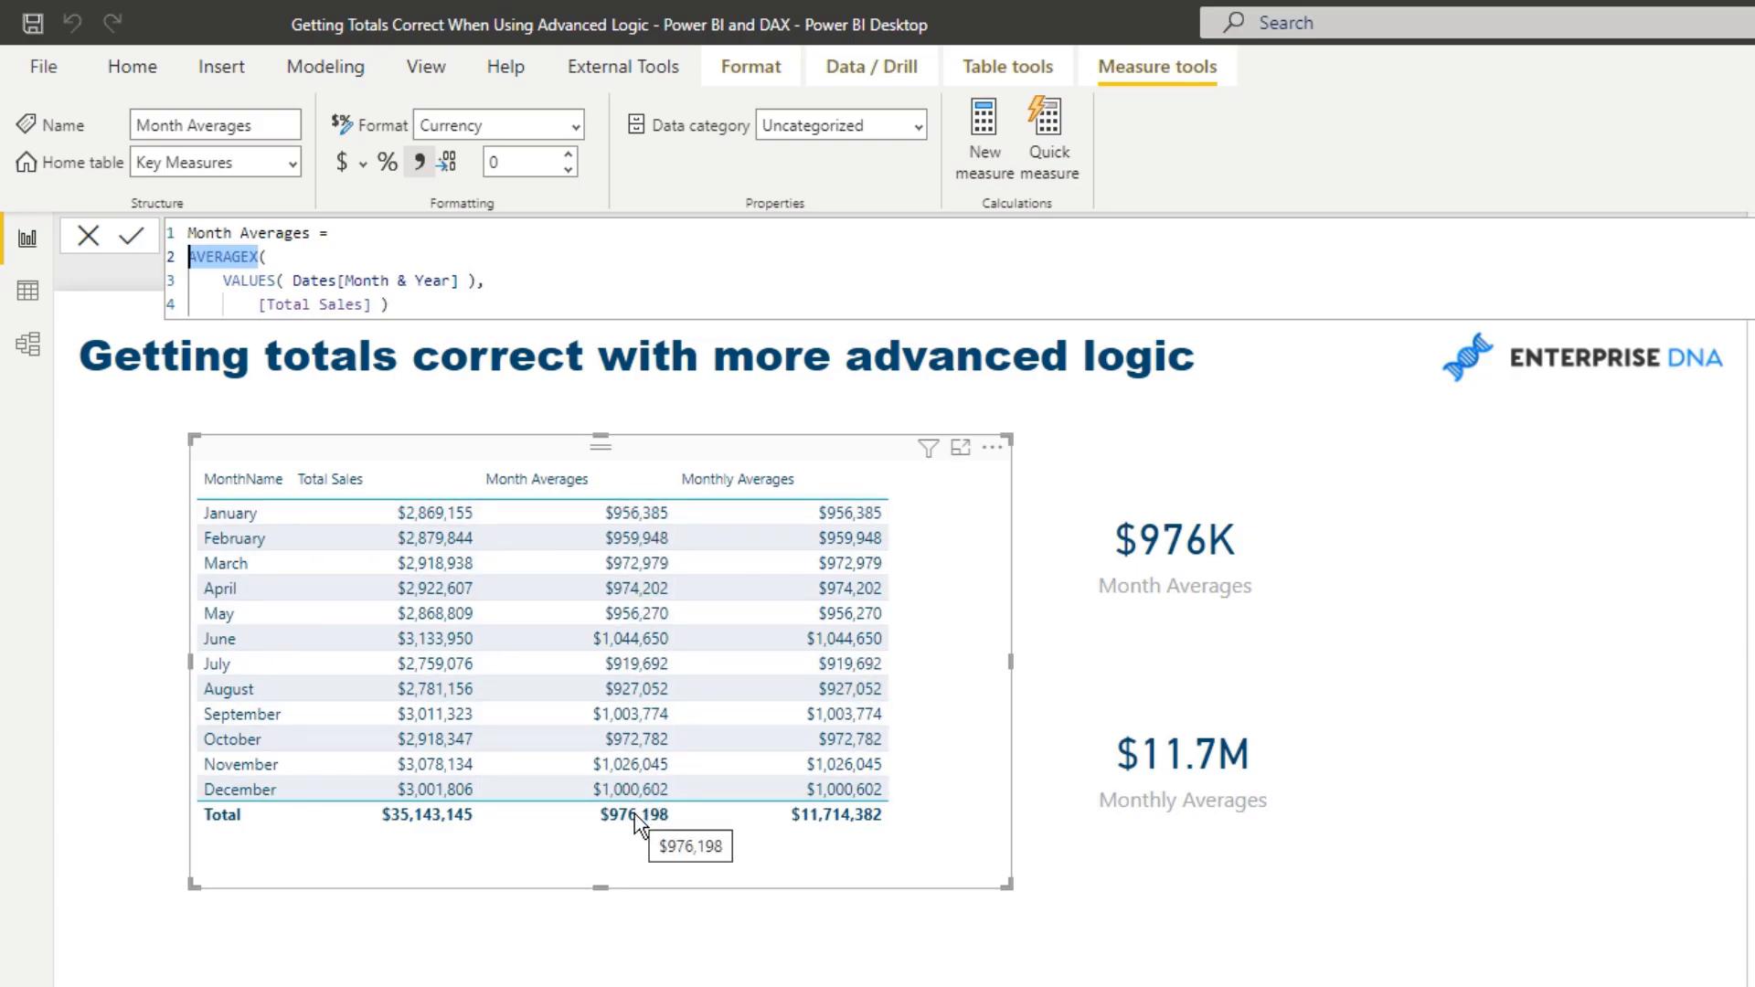
{"action": "left_click_drag", "start_coordinate": [219, 274], "coordinate": [476, 284]}
{"action": "mouse_move", "coordinate": [651, 525]}
{"action": "mouse_move", "coordinate": [649, 820]}
{"action": "left_click_drag", "start_coordinate": [259, 305], "coordinate": [376, 305]}
{"action": "mouse_move", "coordinate": [637, 827]}
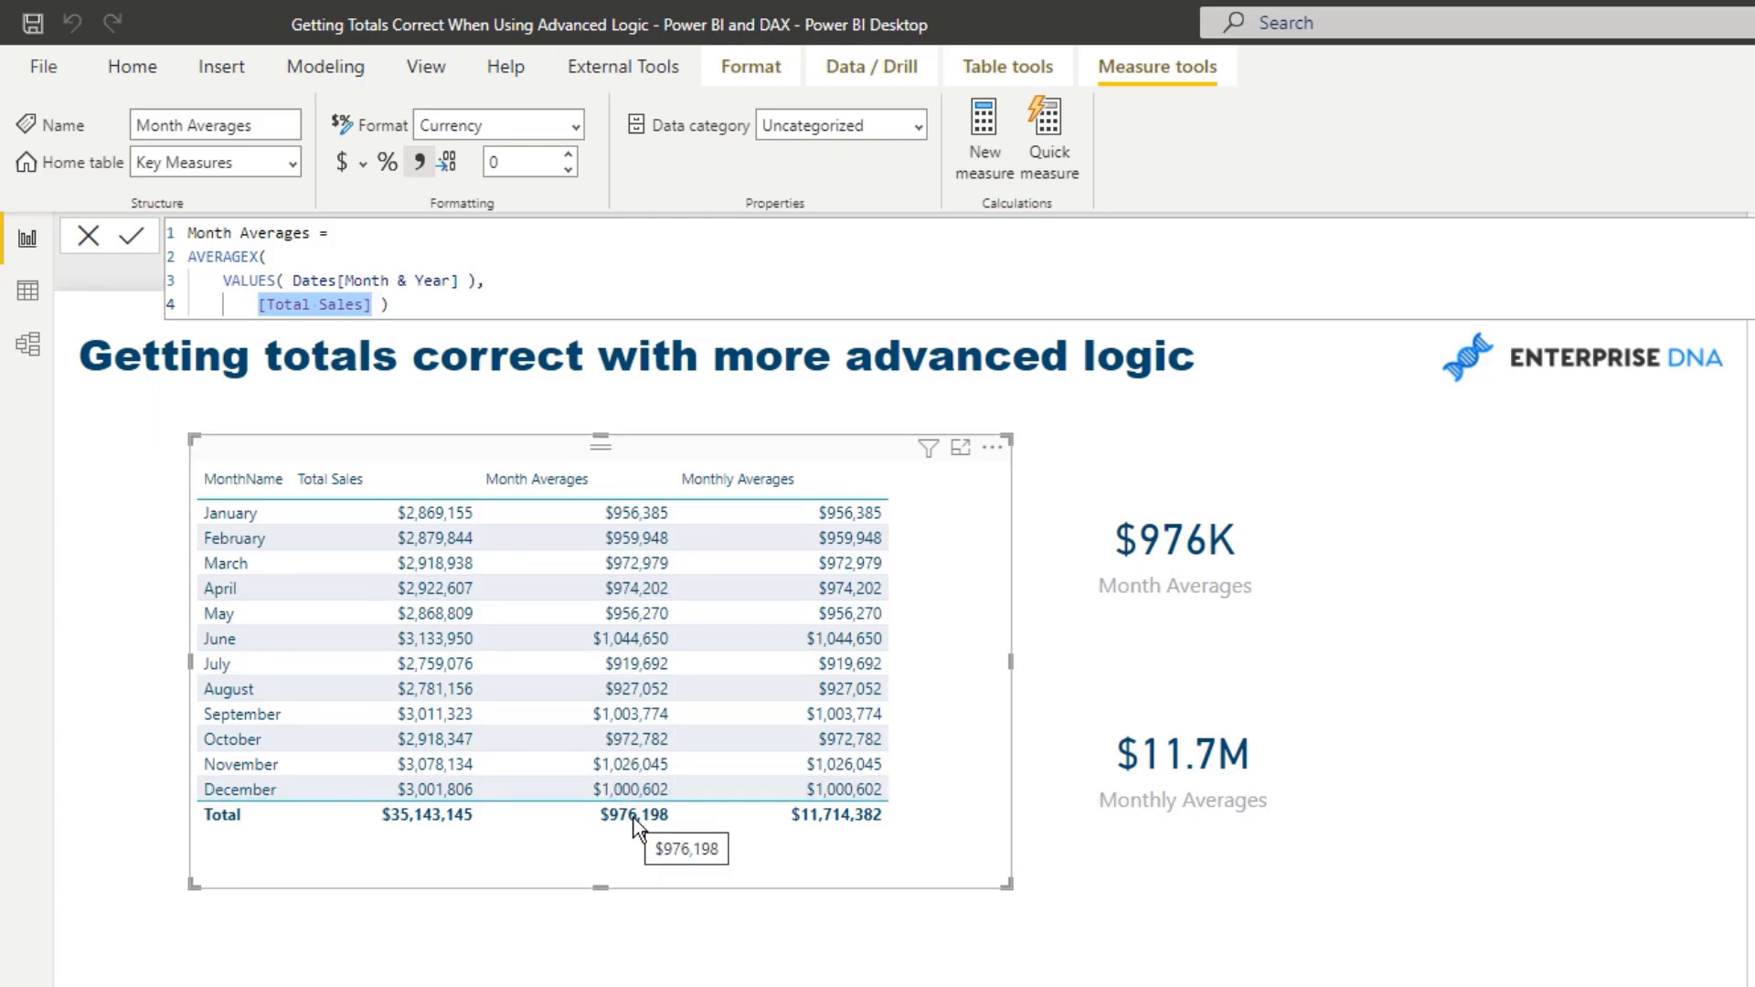
{"action": "mouse_move", "coordinate": [655, 792]}
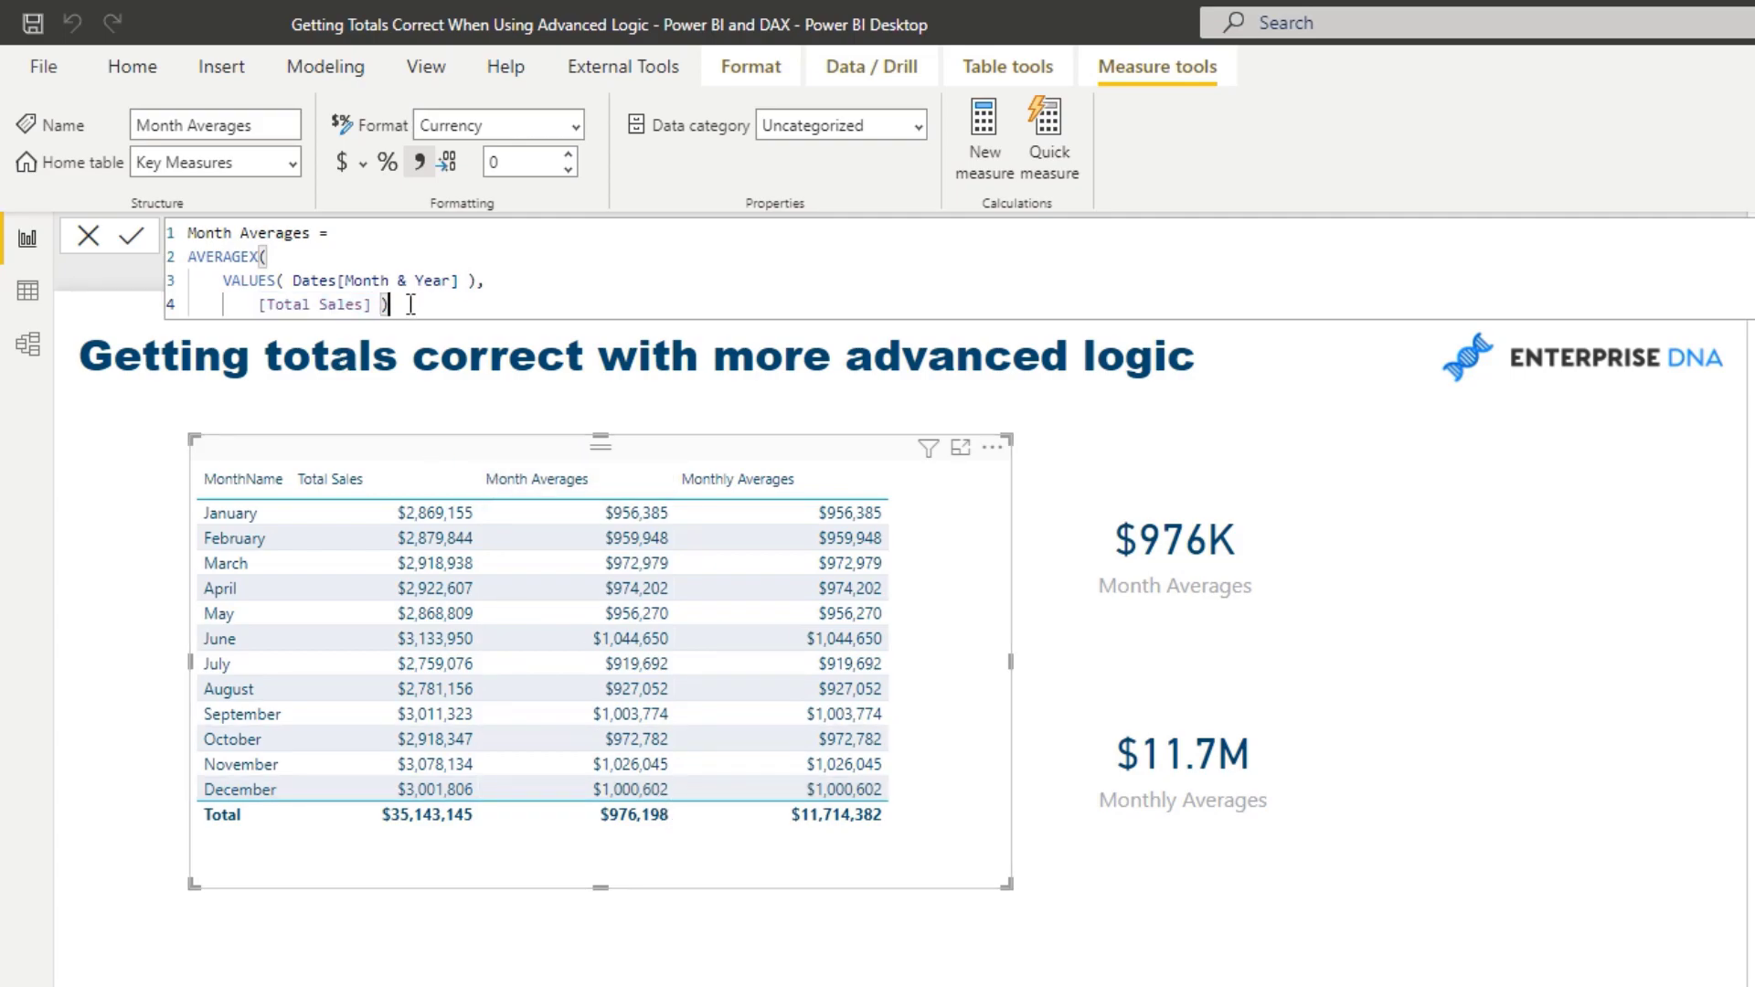
{"action": "left_click_drag", "start_coordinate": [390, 304], "coordinate": [185, 268]}
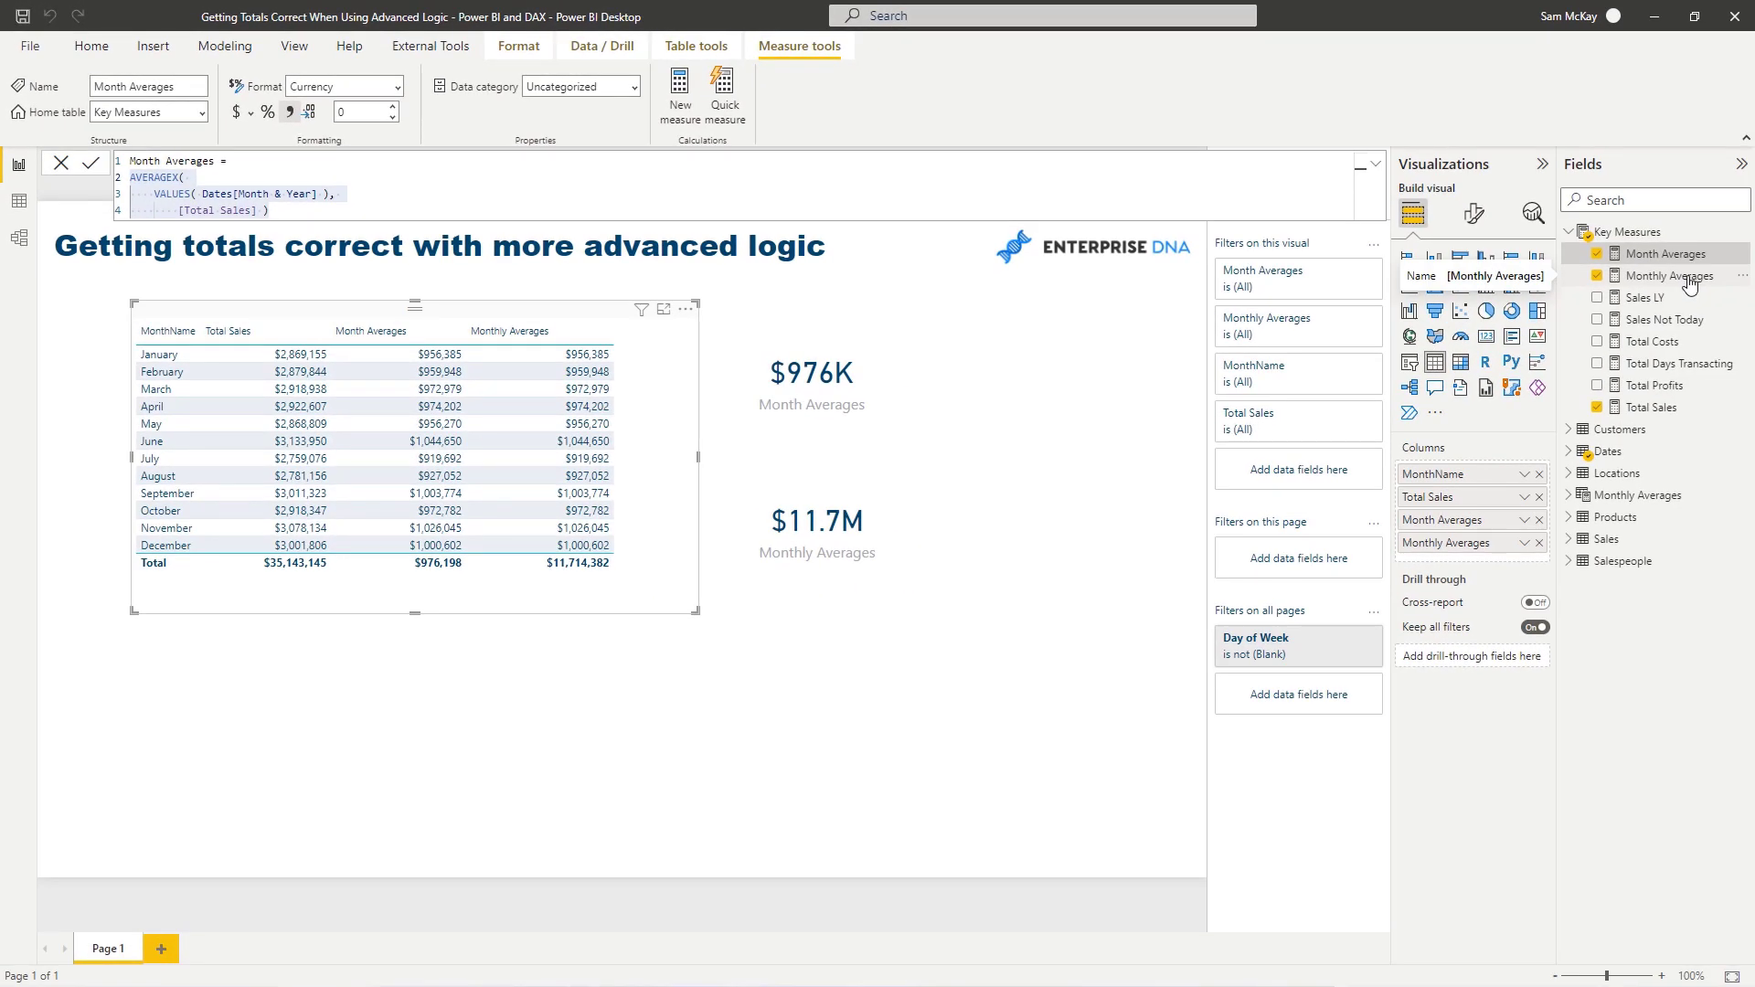
Load Monthly Averages and highlight its MonthlyAverage variable, AVERAGEX expression and AverageTotal variable.
{"action": "left_click", "coordinate": [1689, 280]}
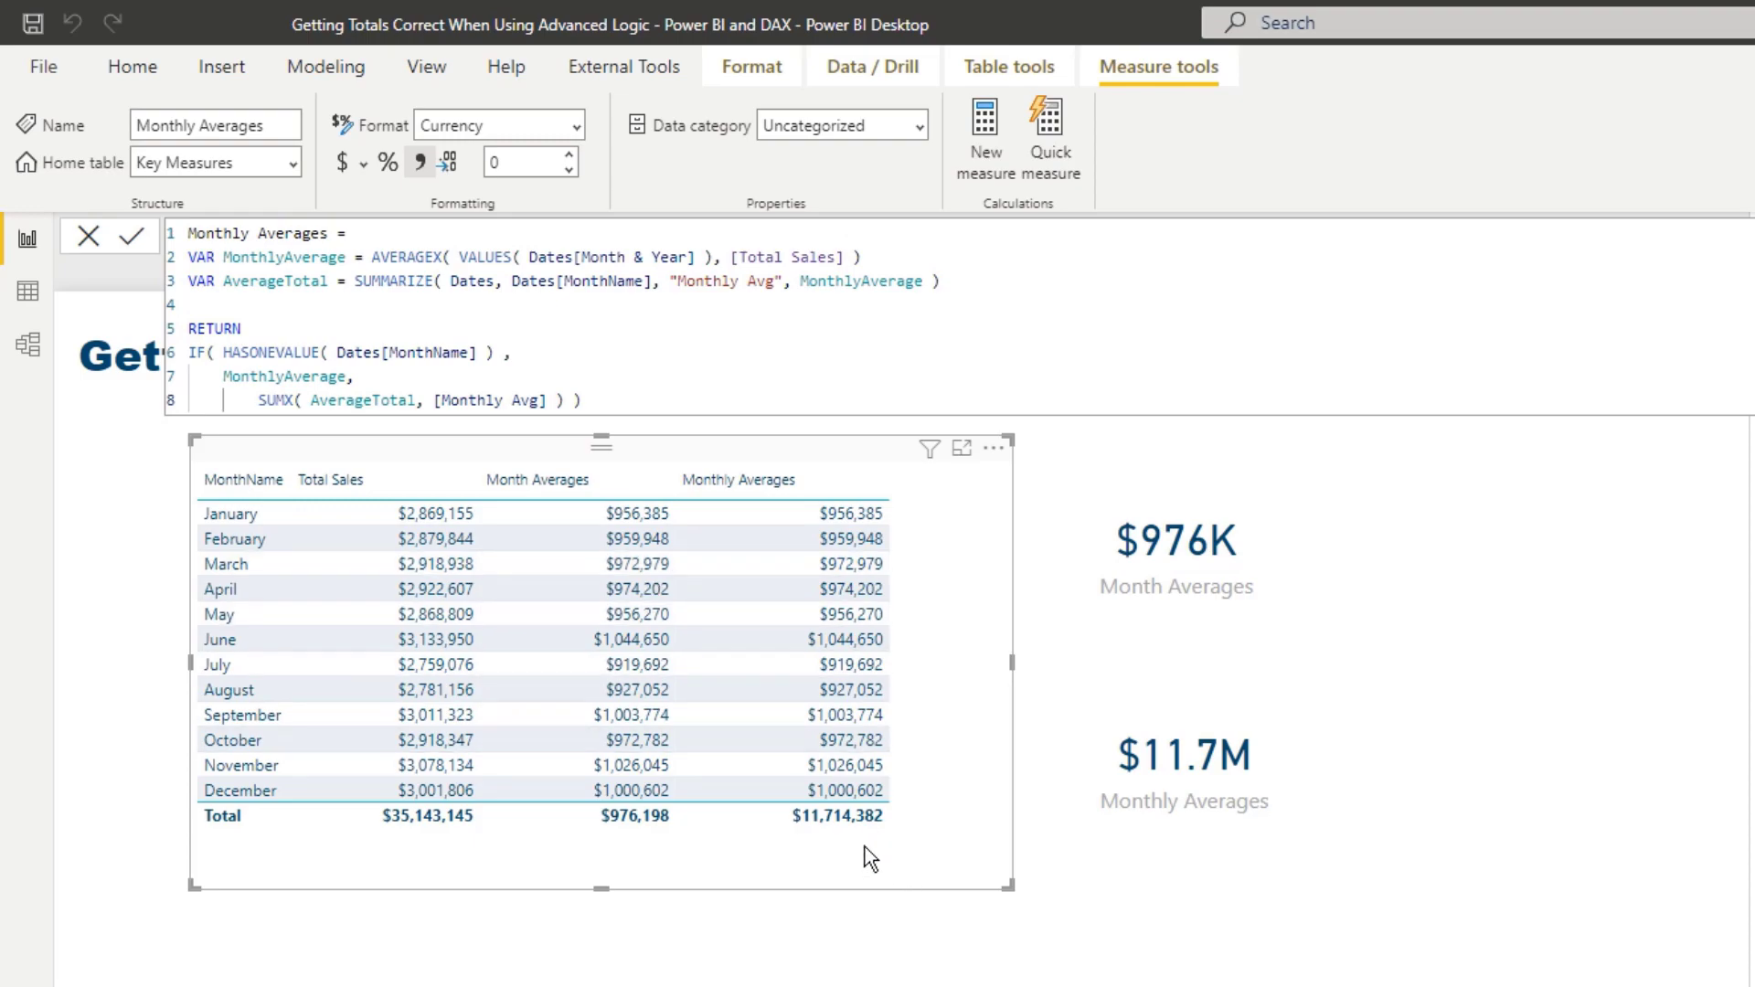
{"action": "double_click", "coordinate": [229, 257]}
{"action": "left_click_drag", "start_coordinate": [372, 257], "coordinate": [845, 261]}
{"action": "left_click_drag", "start_coordinate": [223, 281], "coordinate": [332, 279]}
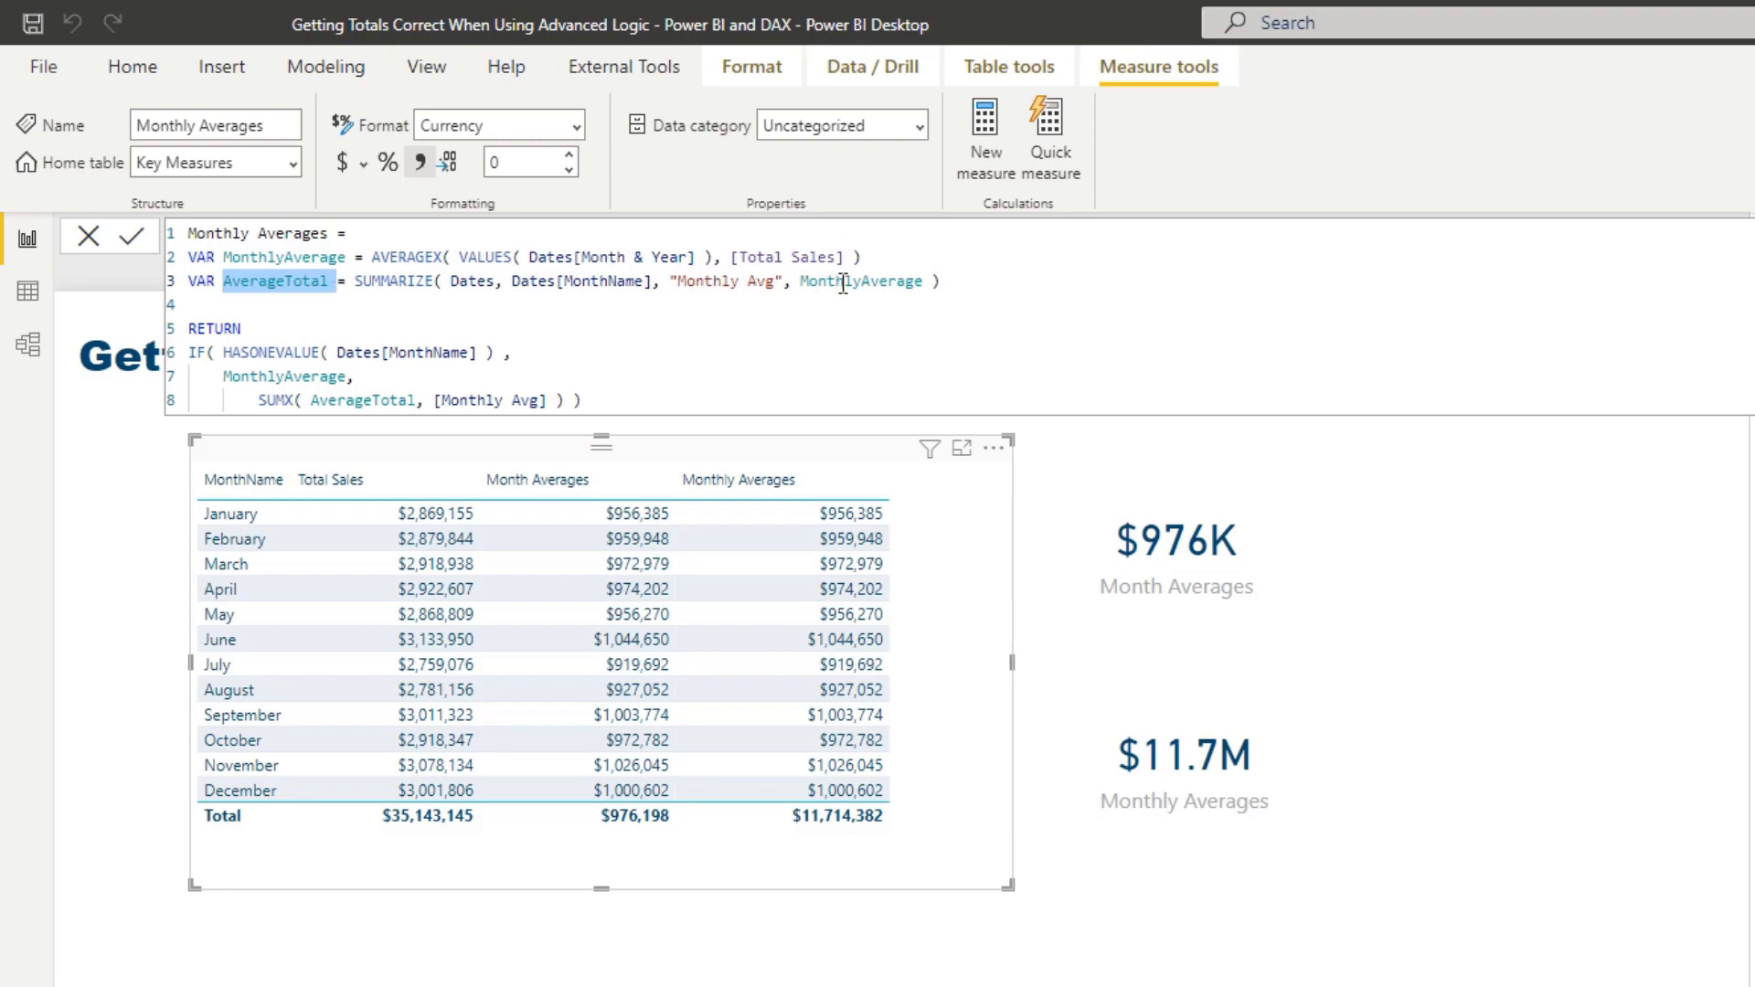
{"action": "left_click_drag", "start_coordinate": [354, 281], "coordinate": [941, 280]}
{"action": "left_click_drag", "start_coordinate": [802, 281], "coordinate": [923, 281]}
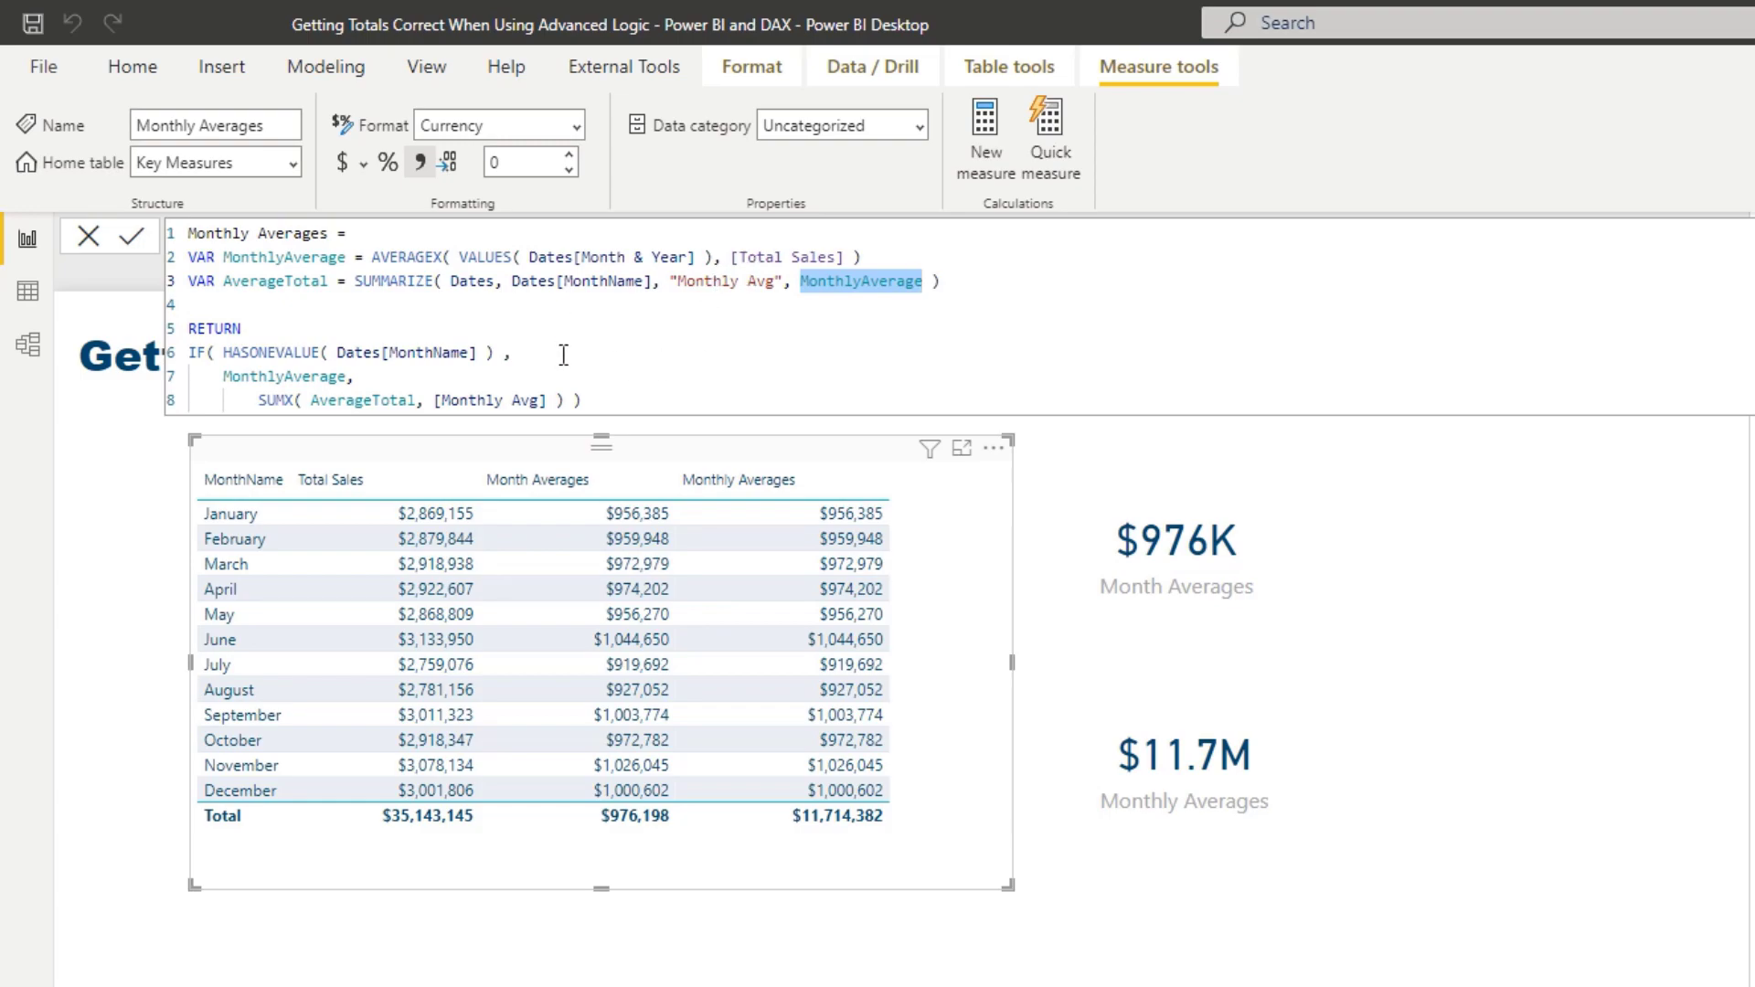
{"action": "left_click_drag", "start_coordinate": [495, 353], "coordinate": [187, 357]}
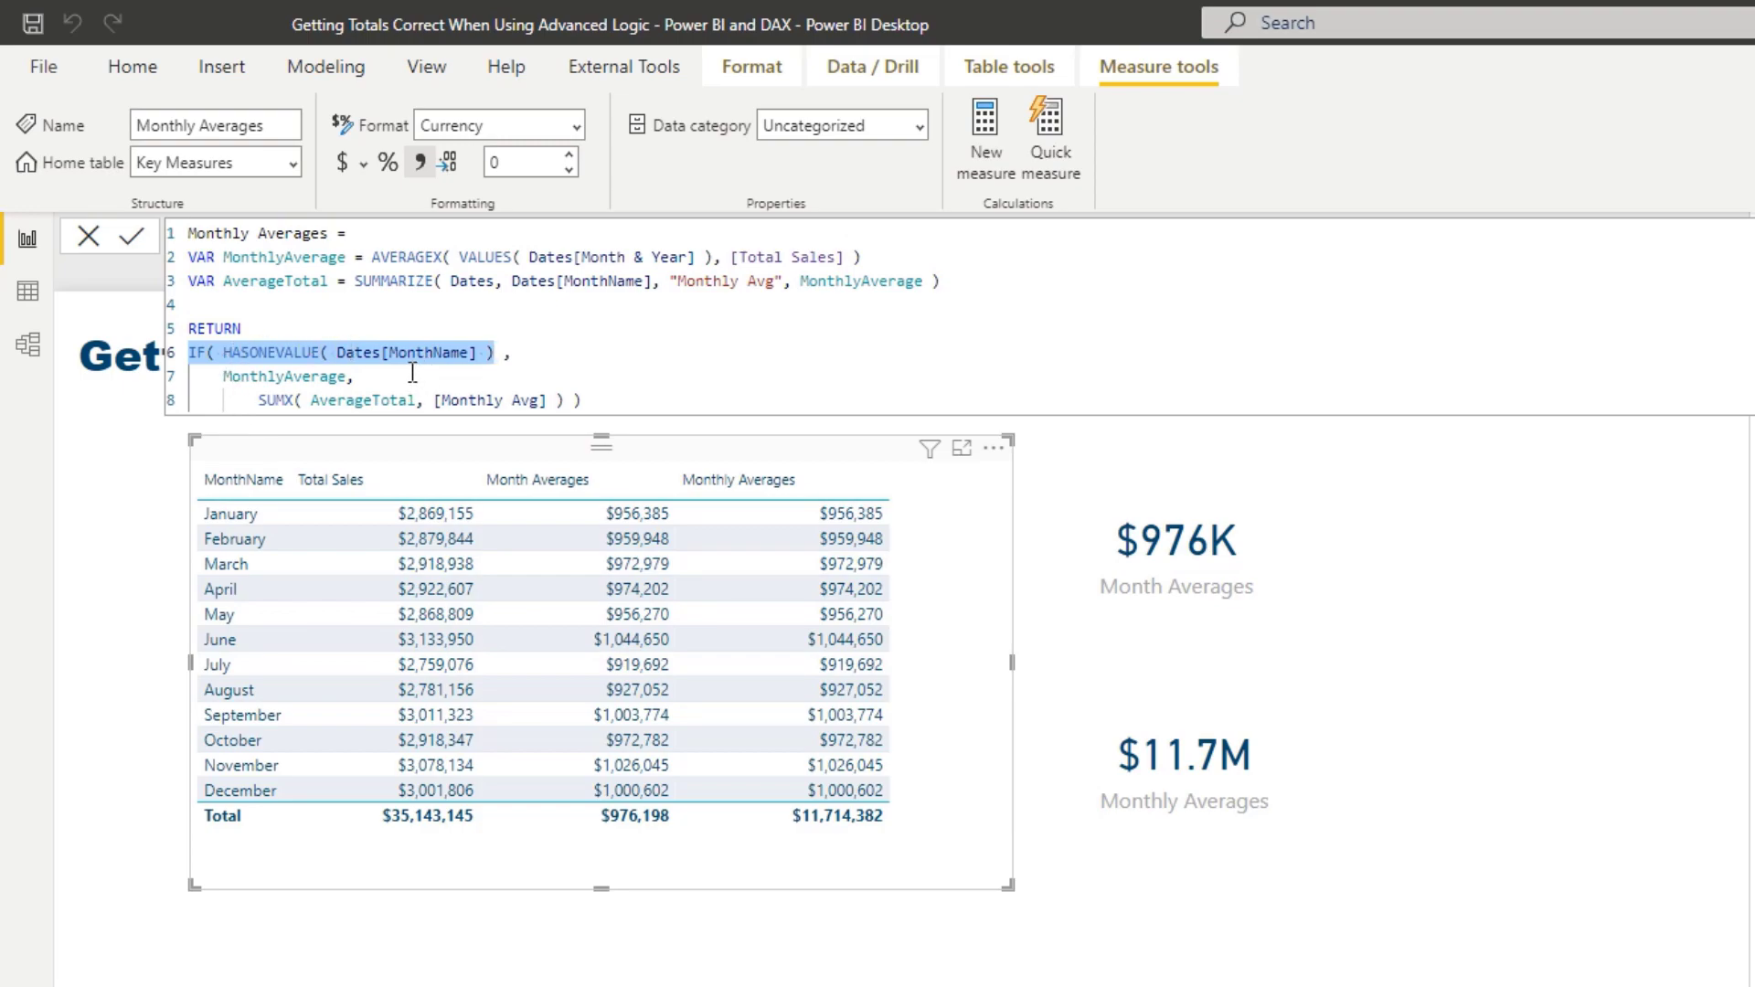
{"action": "left_click", "coordinate": [495, 354]}
{"action": "left_click_drag", "start_coordinate": [478, 355], "coordinate": [336, 358]}
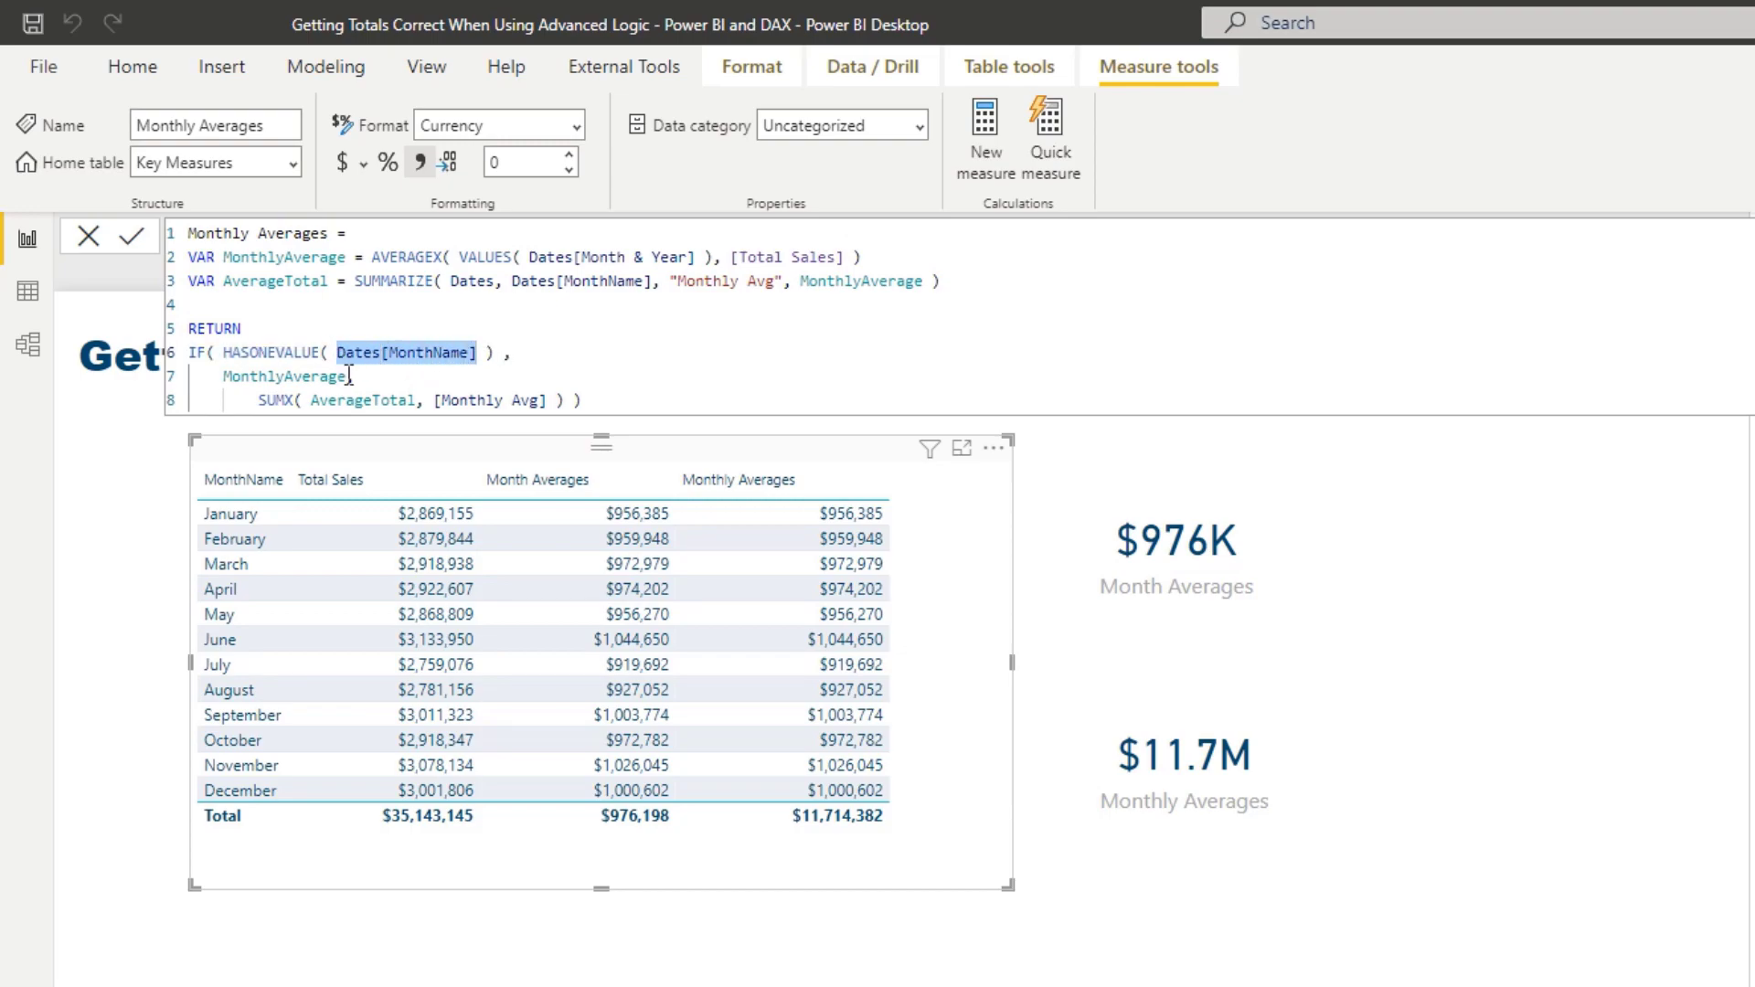
{"action": "double_click", "coordinate": [340, 377]}
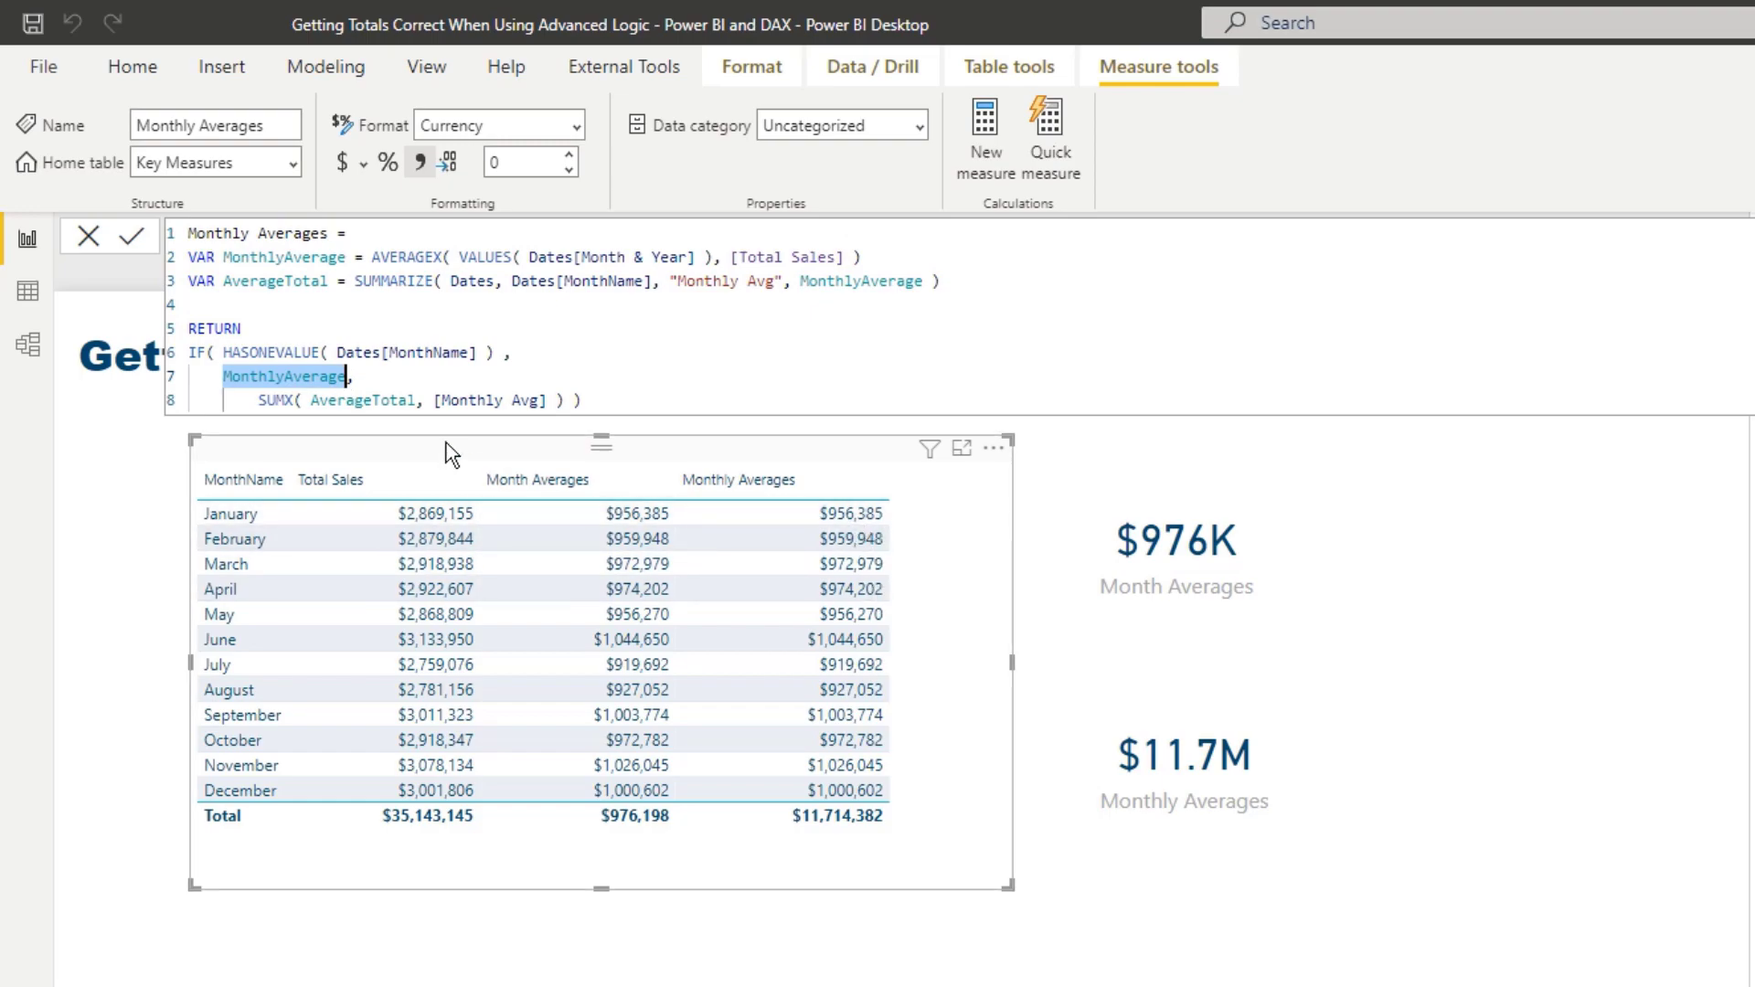
{"action": "left_click_drag", "start_coordinate": [258, 400], "coordinate": [559, 400]}
{"action": "key", "text": "End"}
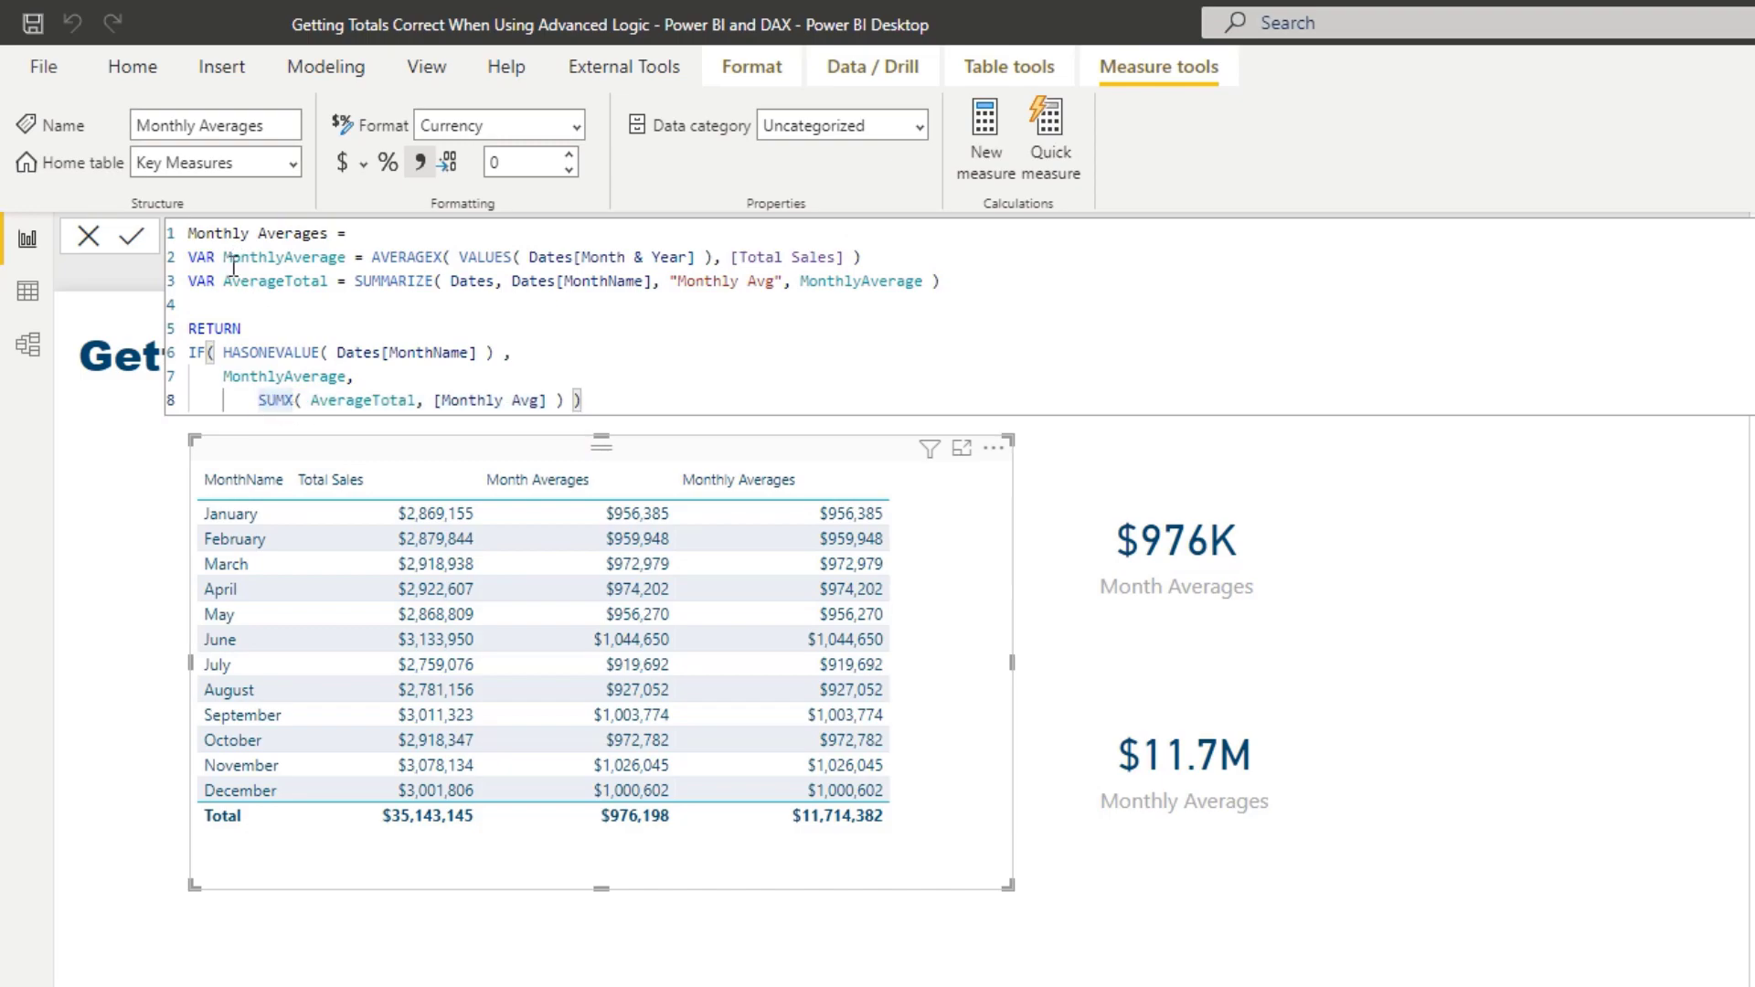
{"action": "left_click_drag", "start_coordinate": [231, 281], "coordinate": [660, 280]}
{"action": "key", "text": "ctrl+End"}
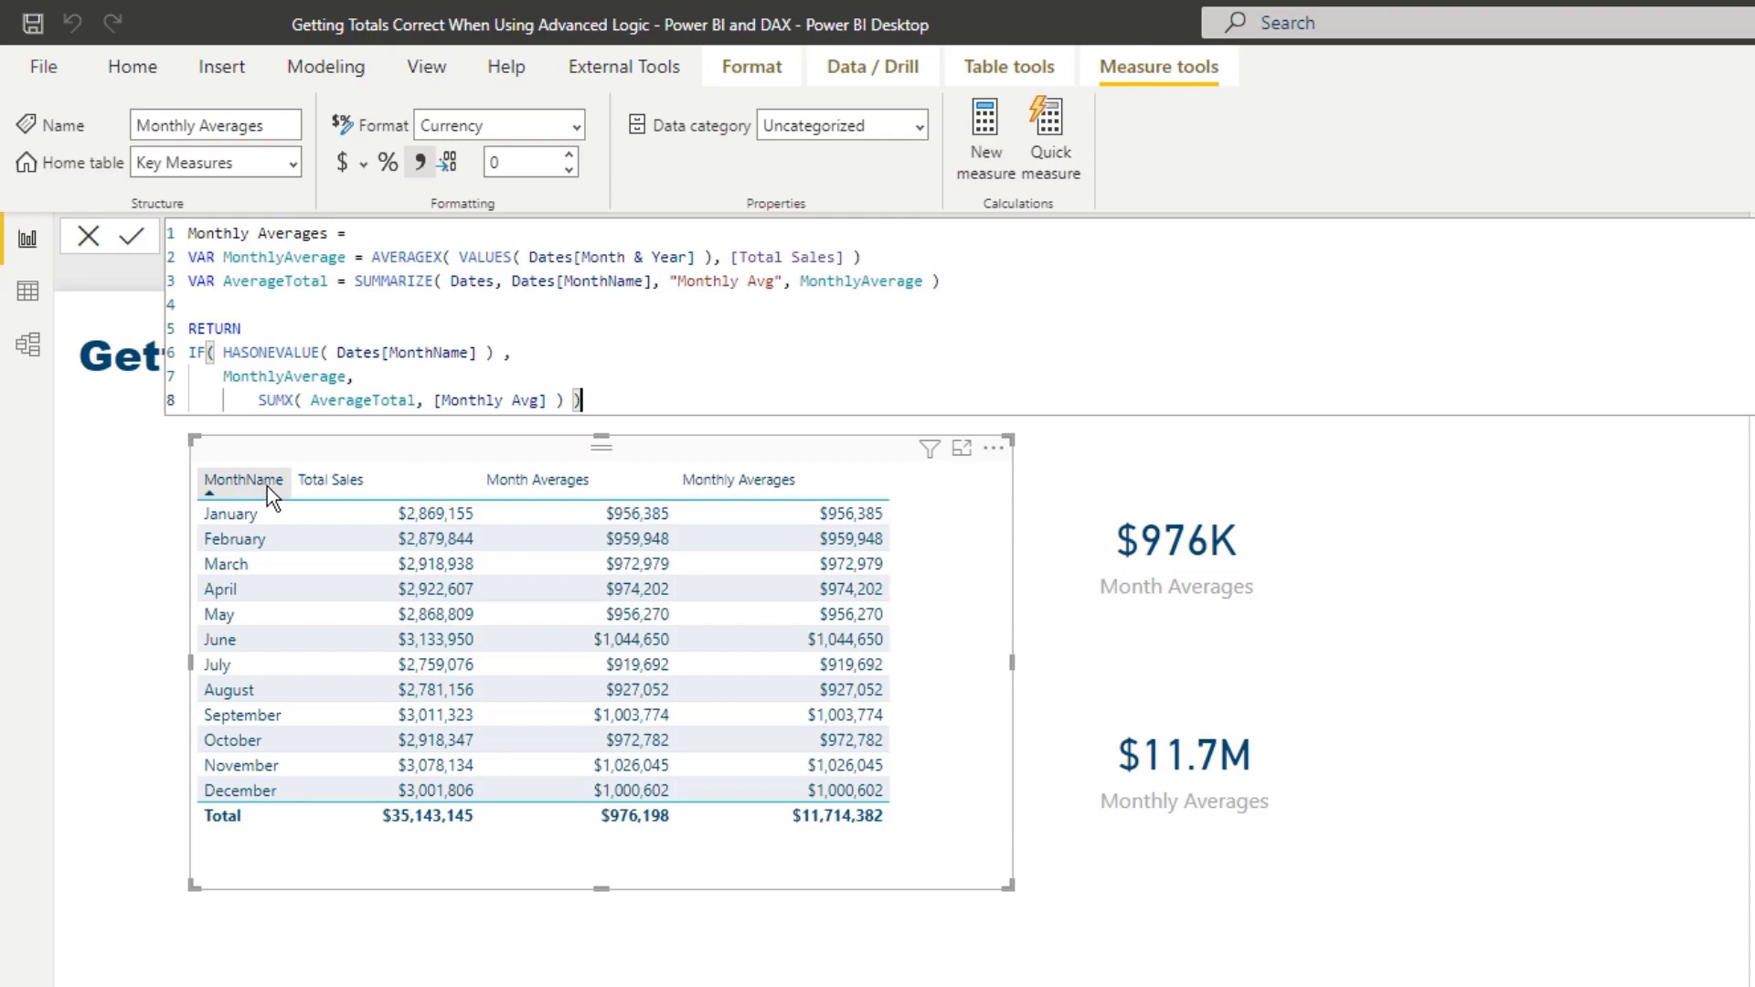
{"action": "left_click_drag", "start_coordinate": [436, 403], "coordinate": [312, 403]}
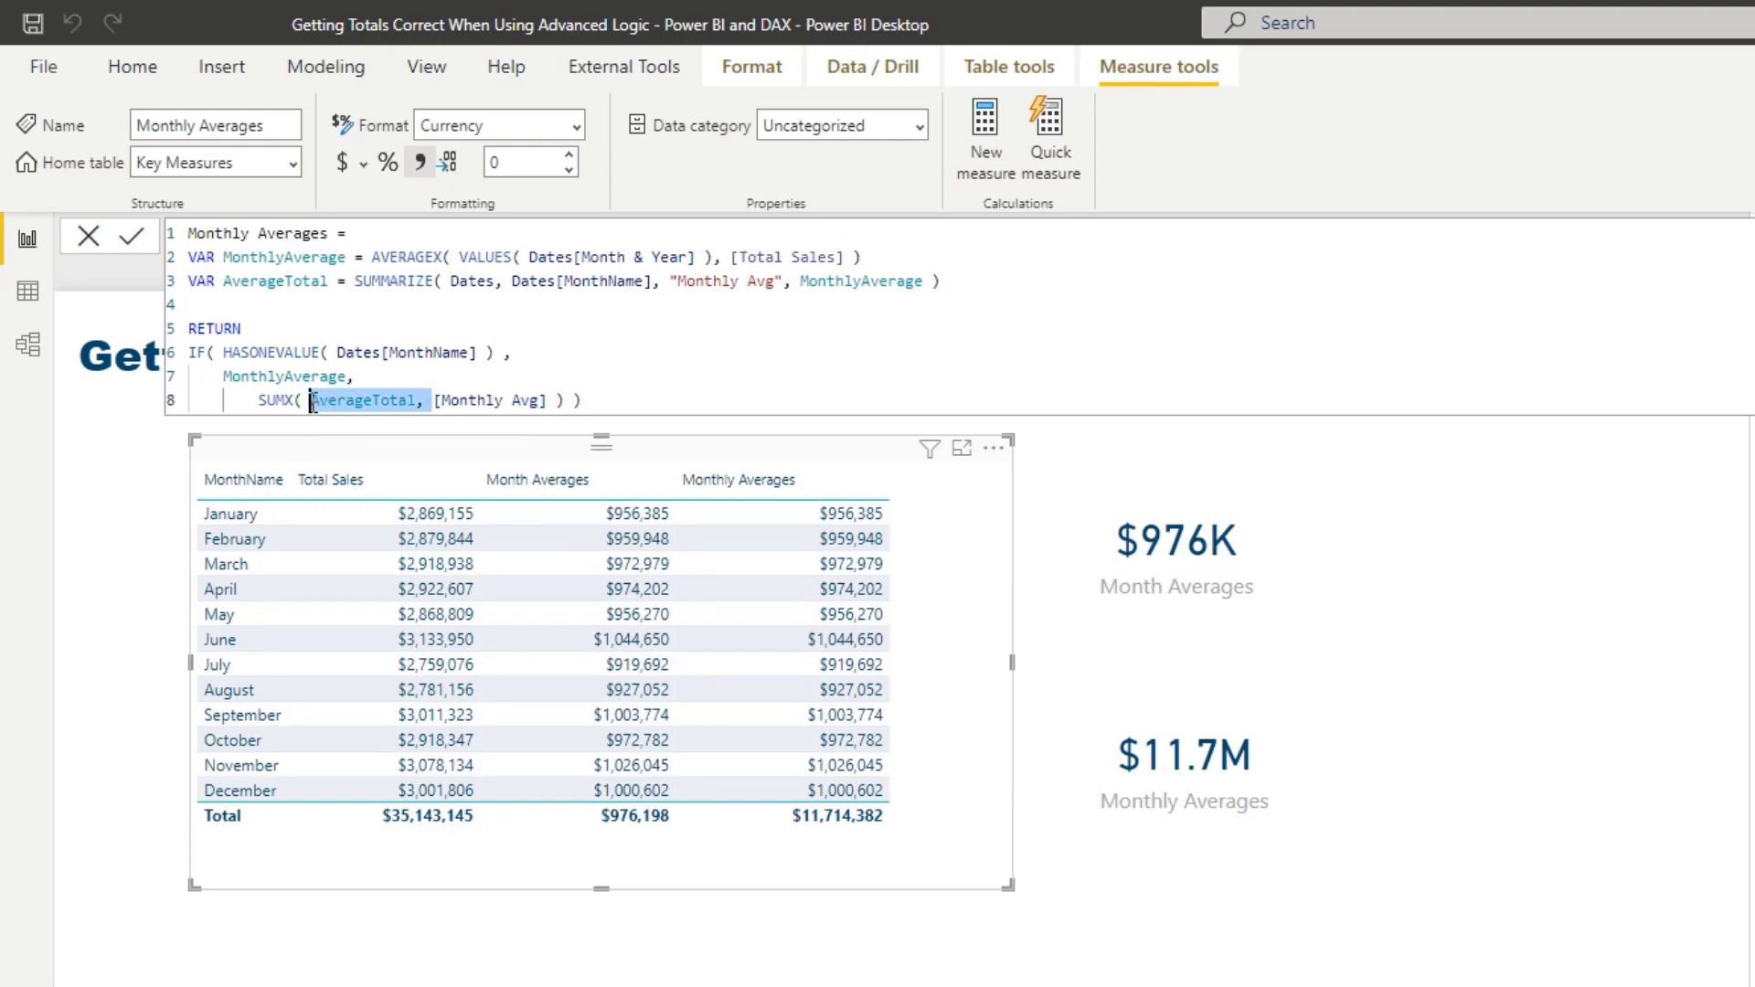
{"action": "double_click", "coordinate": [274, 402]}
{"action": "left_click_drag", "start_coordinate": [784, 281], "coordinate": [670, 280]}
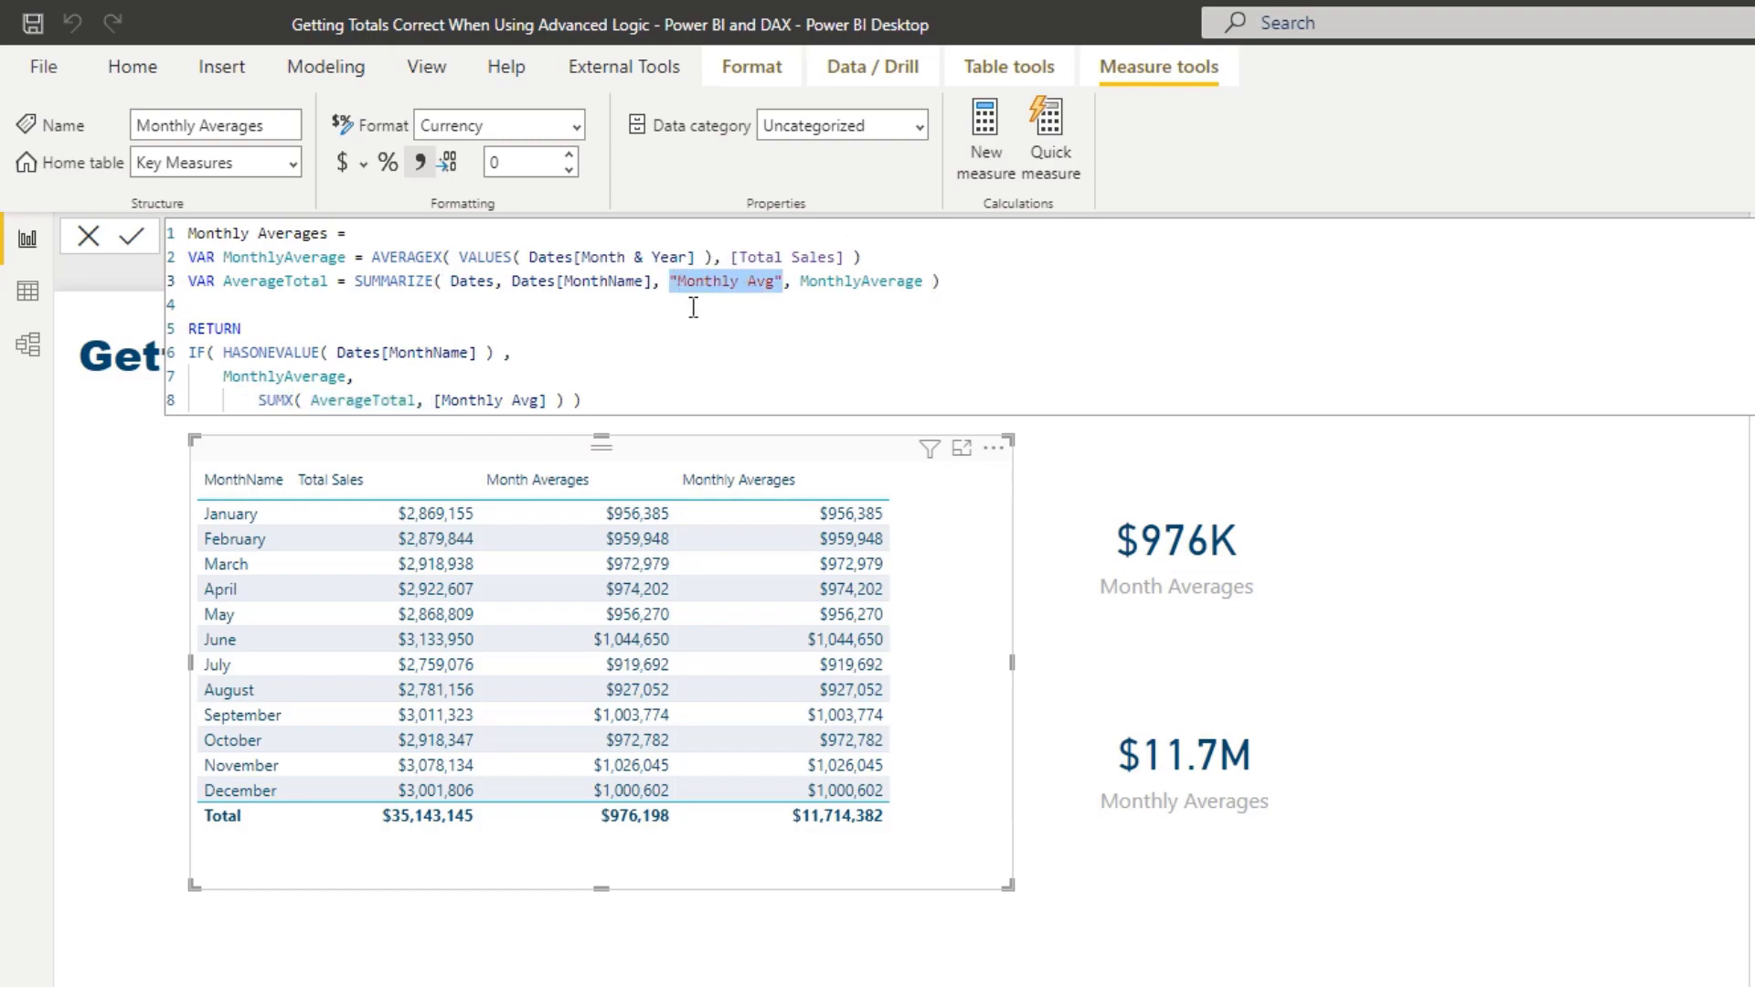
{"action": "left_click_drag", "start_coordinate": [547, 402], "coordinate": [436, 404]}
{"action": "left_click", "coordinate": [632, 391]}
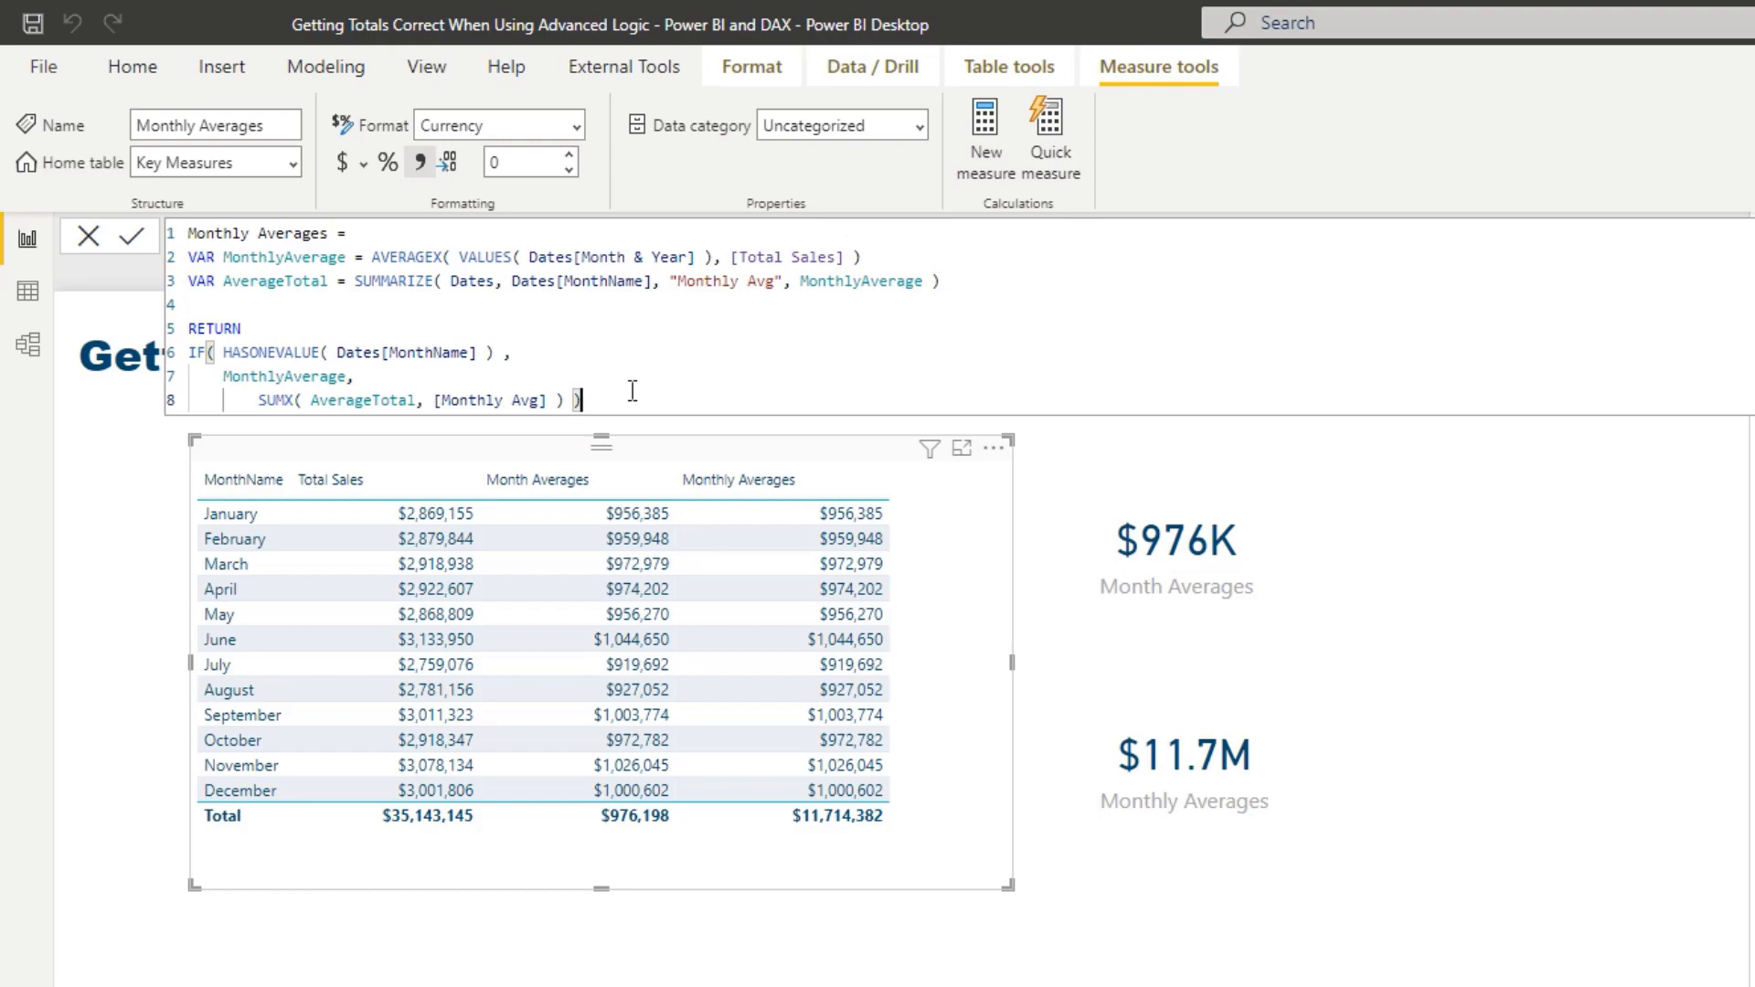
{"action": "left_click_drag", "start_coordinate": [780, 282], "coordinate": [669, 283]}
{"action": "double_click", "coordinate": [276, 401]}
{"action": "left_click", "coordinate": [1034, 635]}
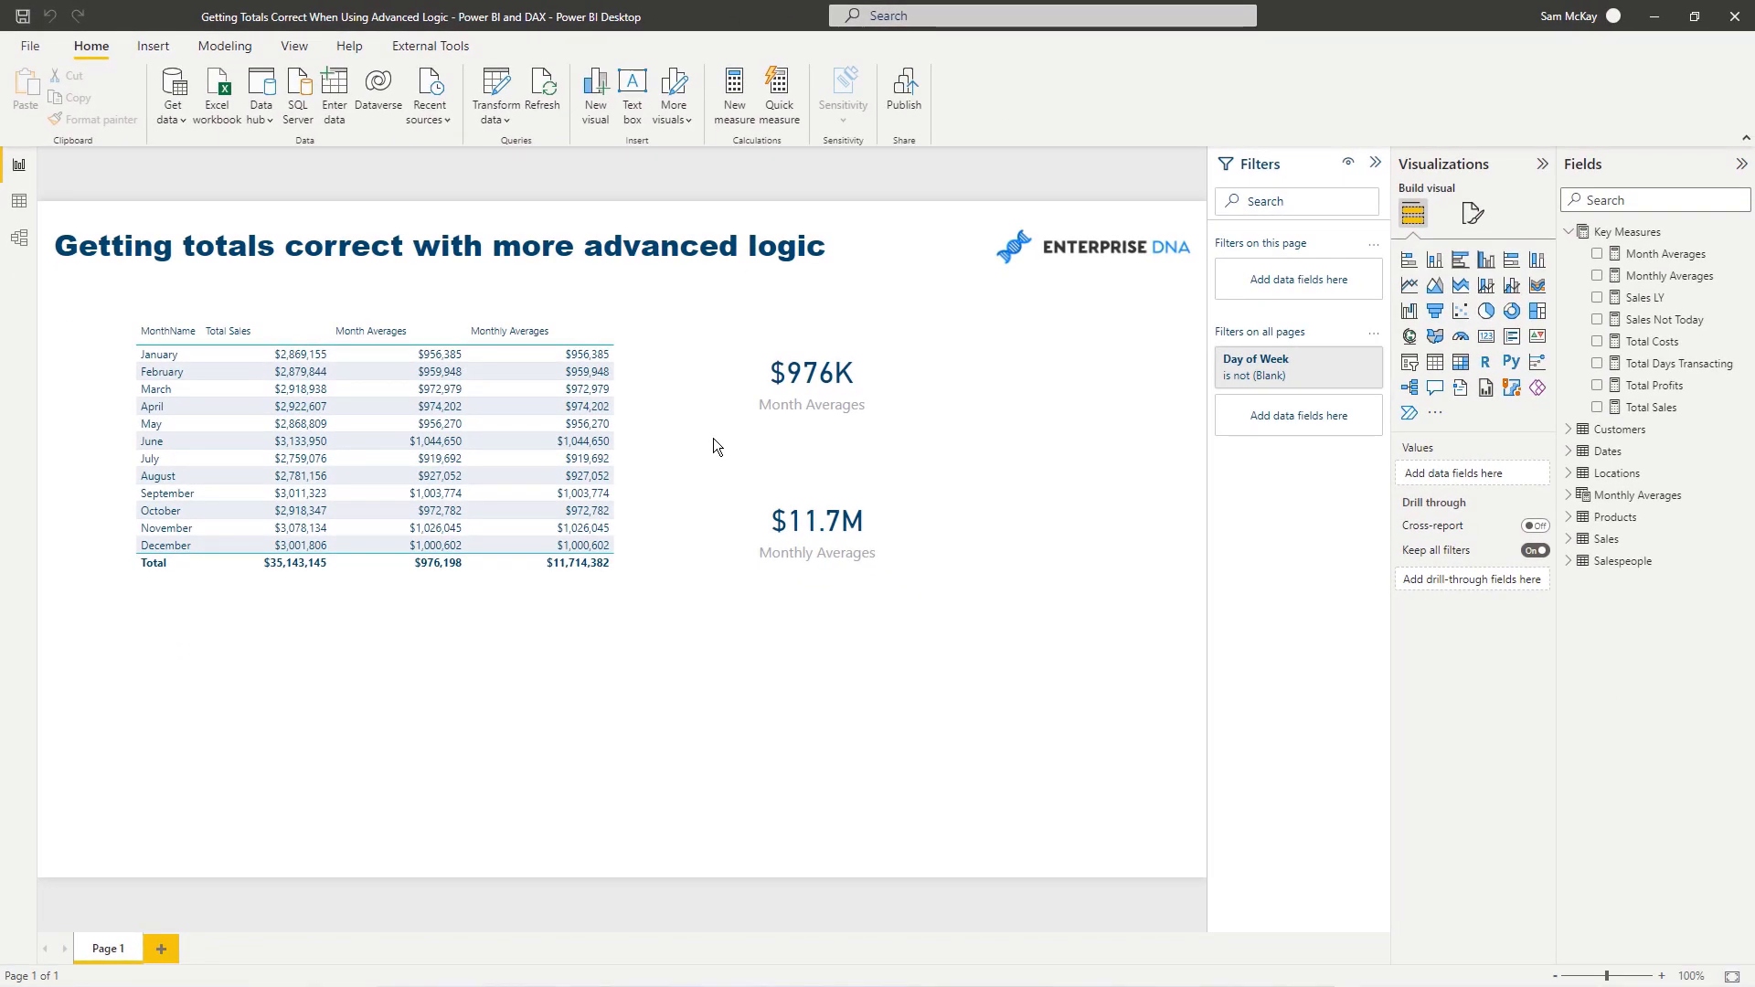
{"action": "left_click", "coordinate": [788, 480]}
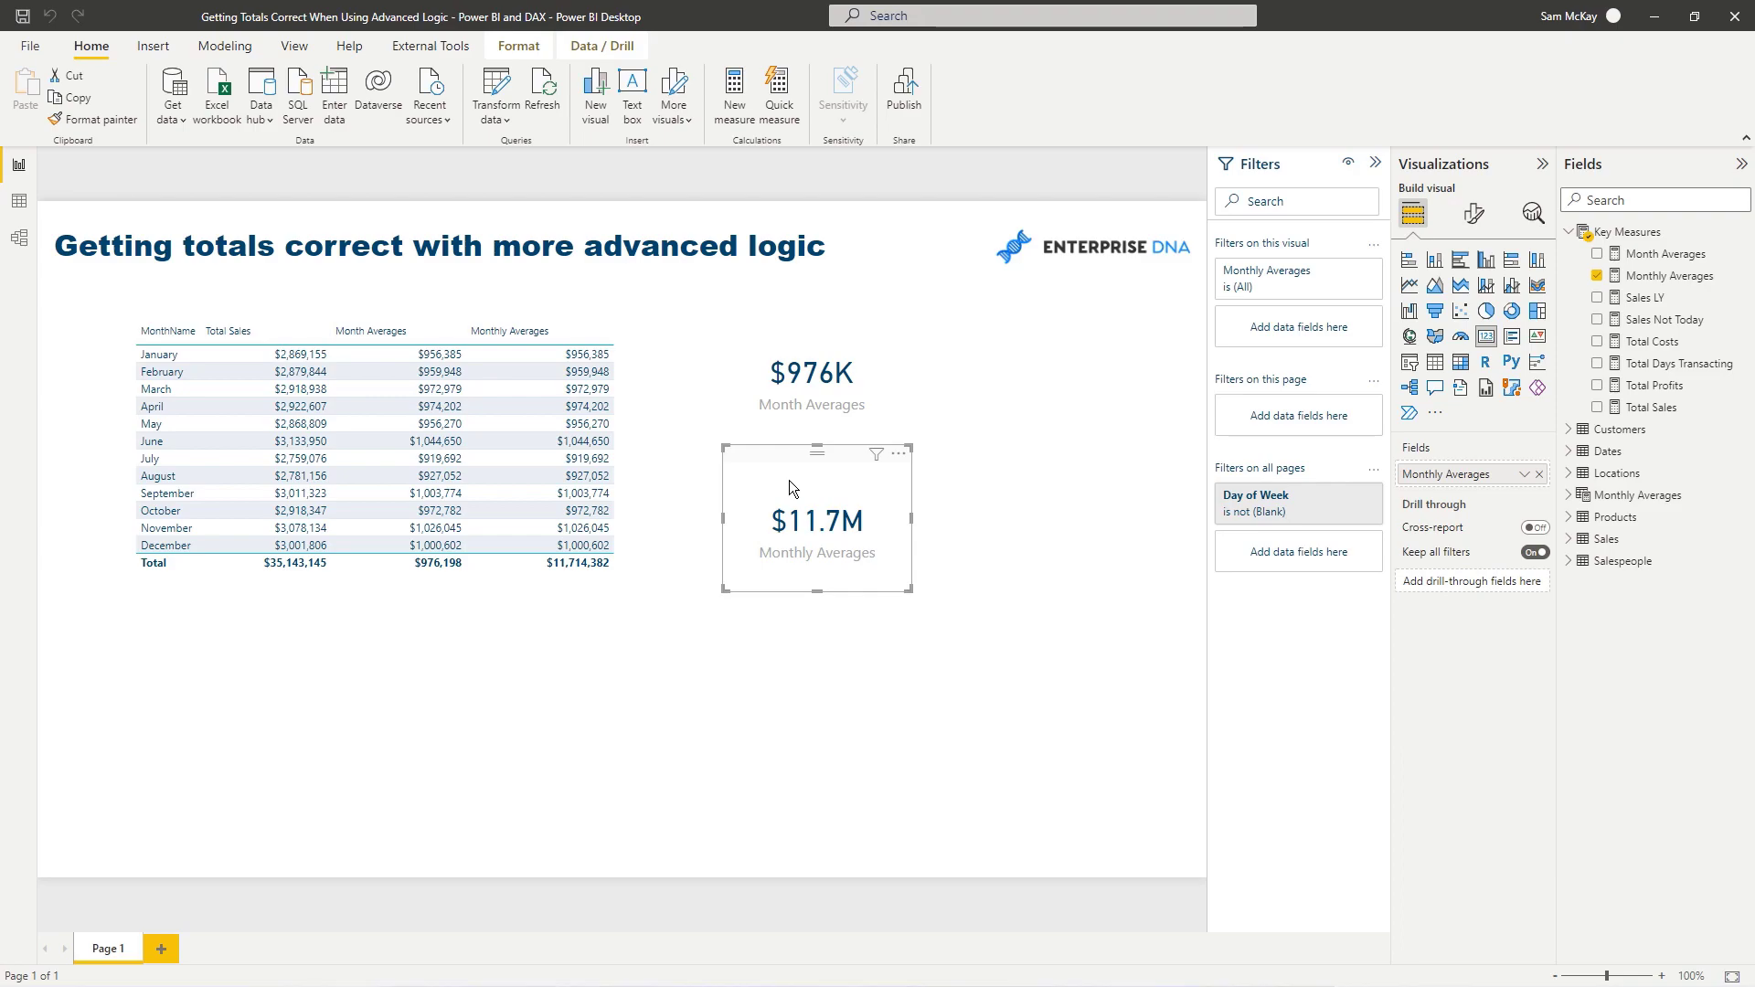
{"action": "left_click", "coordinate": [1669, 275]}
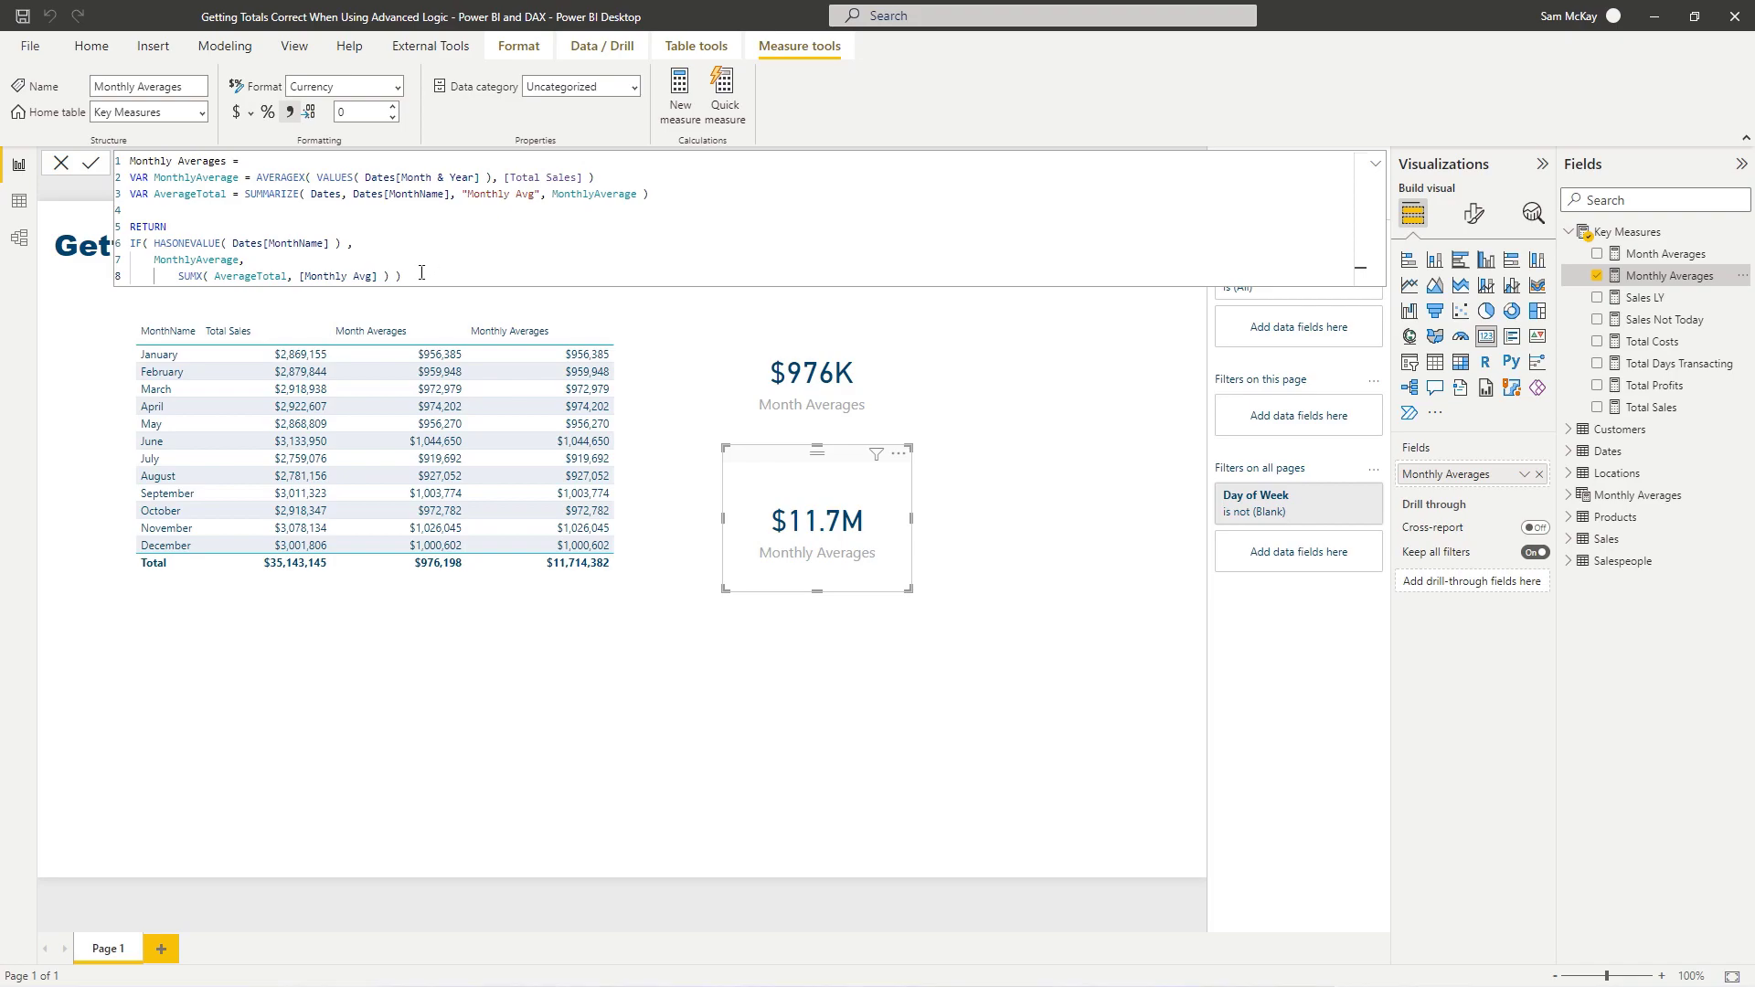